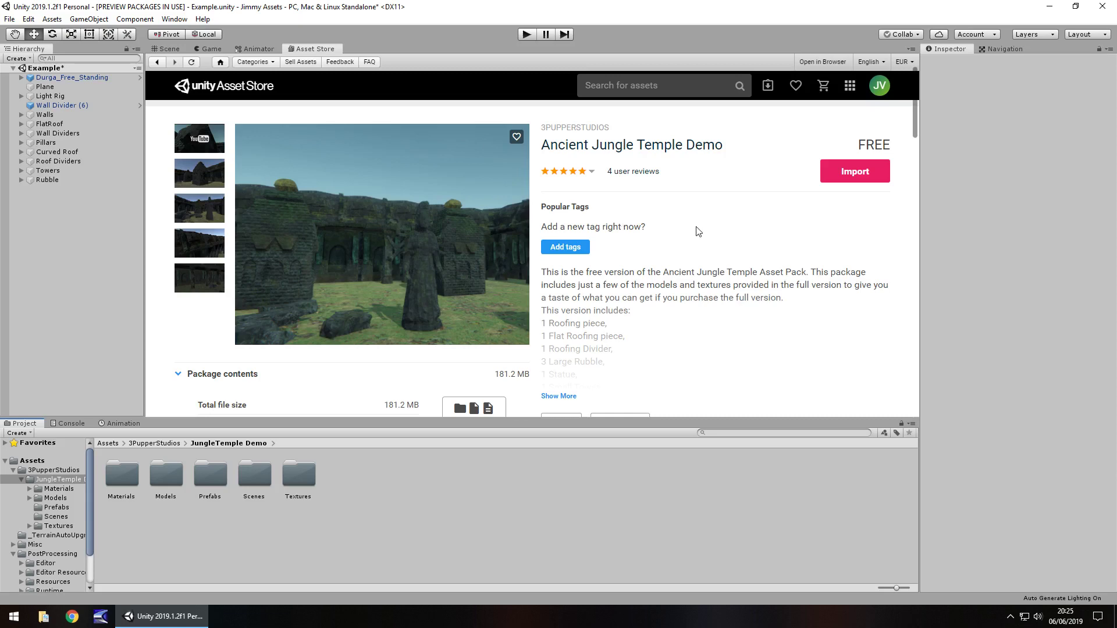
# Review the Ancient Jungle Temple Demo store page, including its package details and recommended assets
pyautogui.scroll(-5, 698, 232)
pyautogui.scroll(-1, 562, 216)
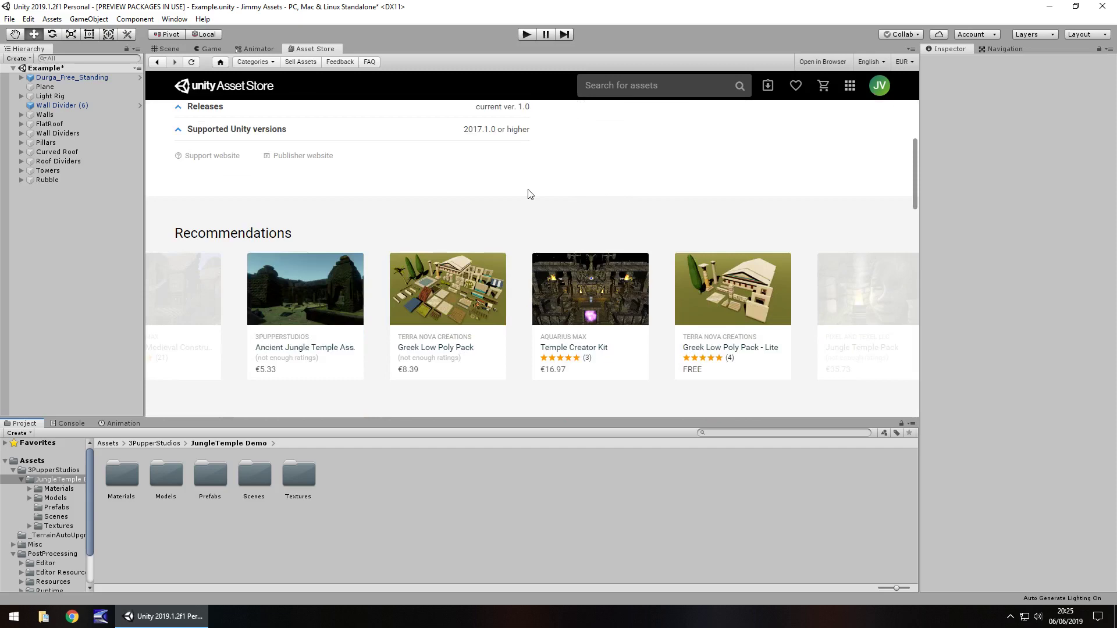
pyautogui.scroll(4, 661, 194)
pyautogui.scroll(2, 679, 218)
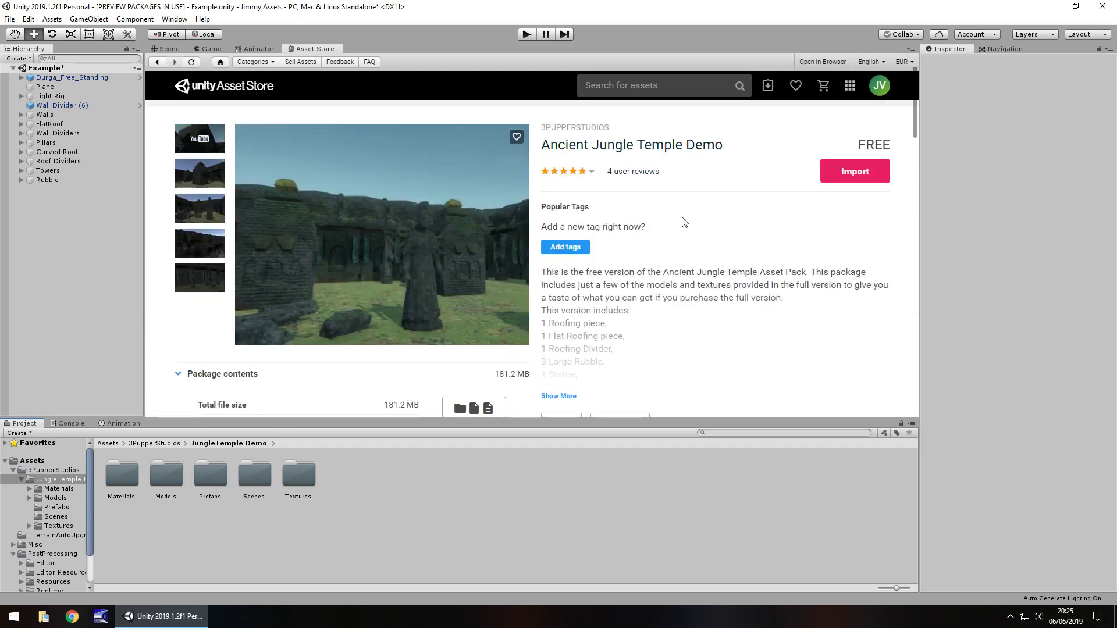
pyautogui.scroll(-6, 650, 216)
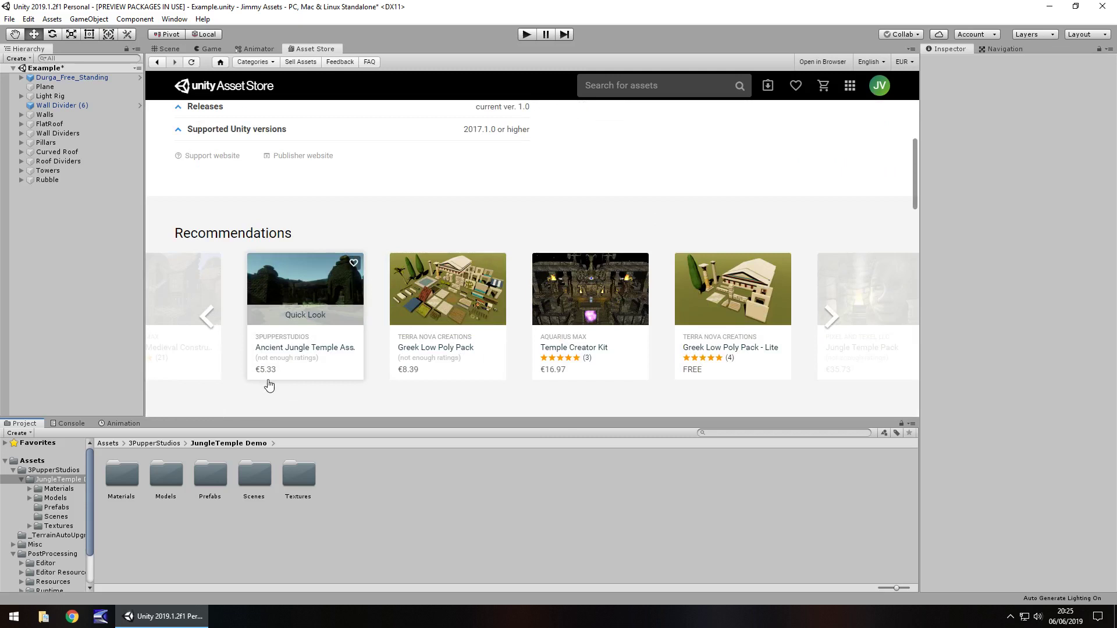
pyautogui.scroll(7, 678, 257)
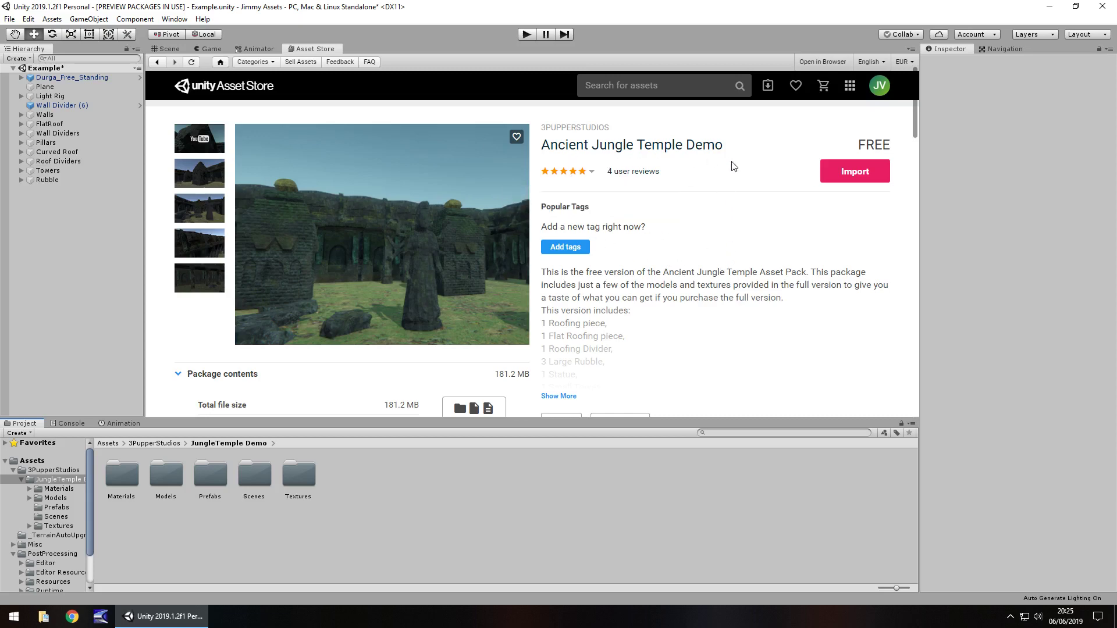
# Show the scene and examine the temple courtyard from within, passing the towers, Durga statue, rubble and pillars
pyautogui.click(168, 50)
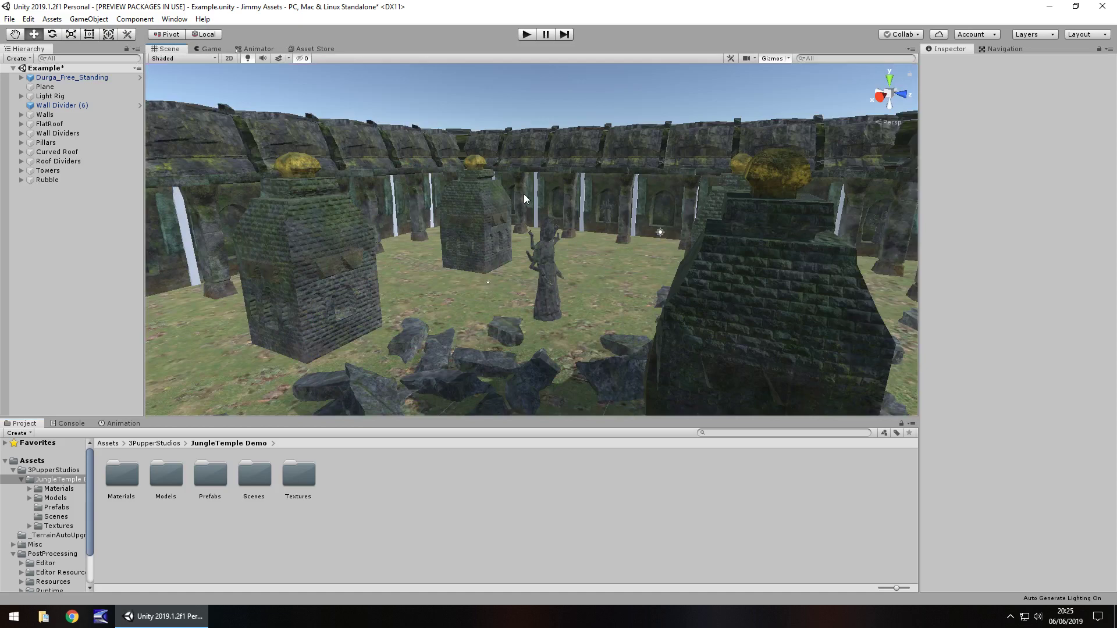
pyautogui.moveTo(557, 238); pyautogui.dragTo(567, 216, button='right')
pyautogui.scroll(3, 548, 250)
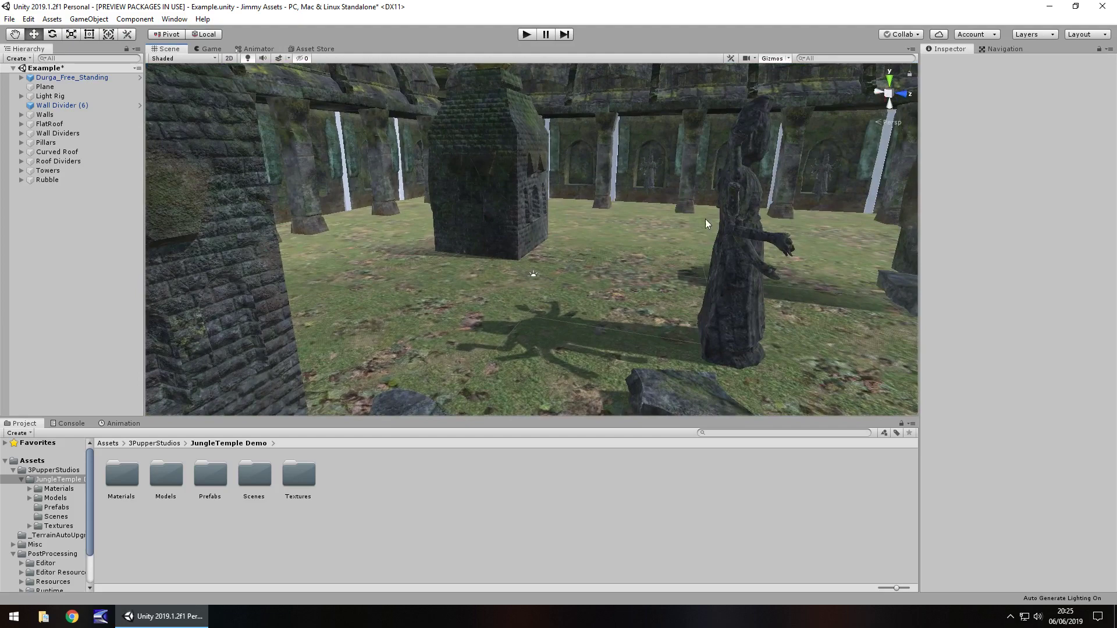
pyautogui.moveTo(729, 209); pyautogui.dragTo(644, 169, button='right')
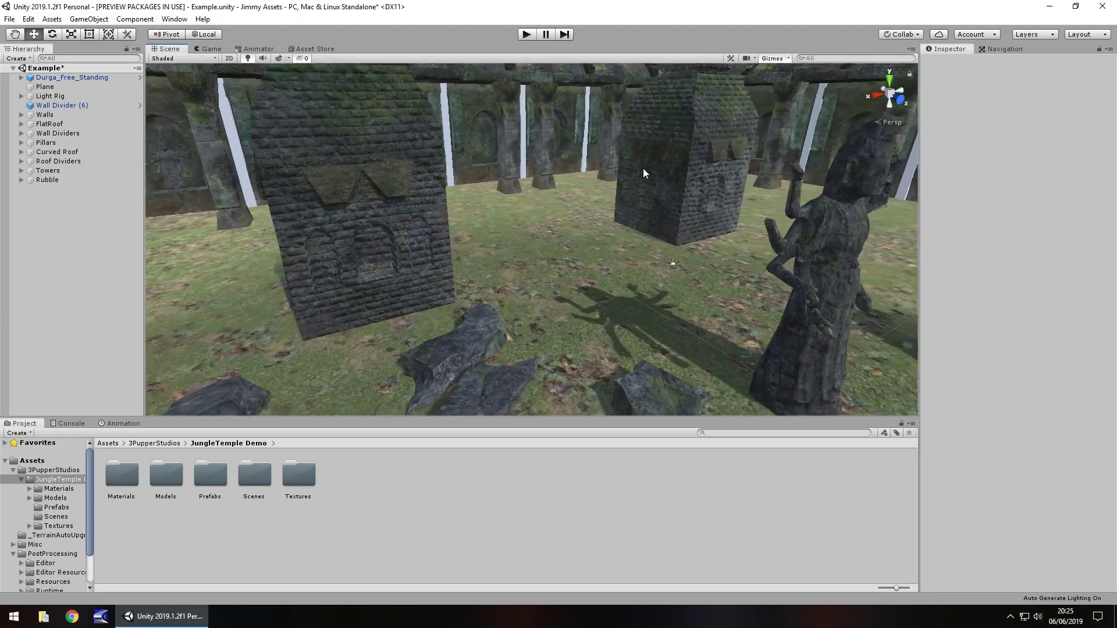
pyautogui.press('Down')
pyautogui.press('Left')
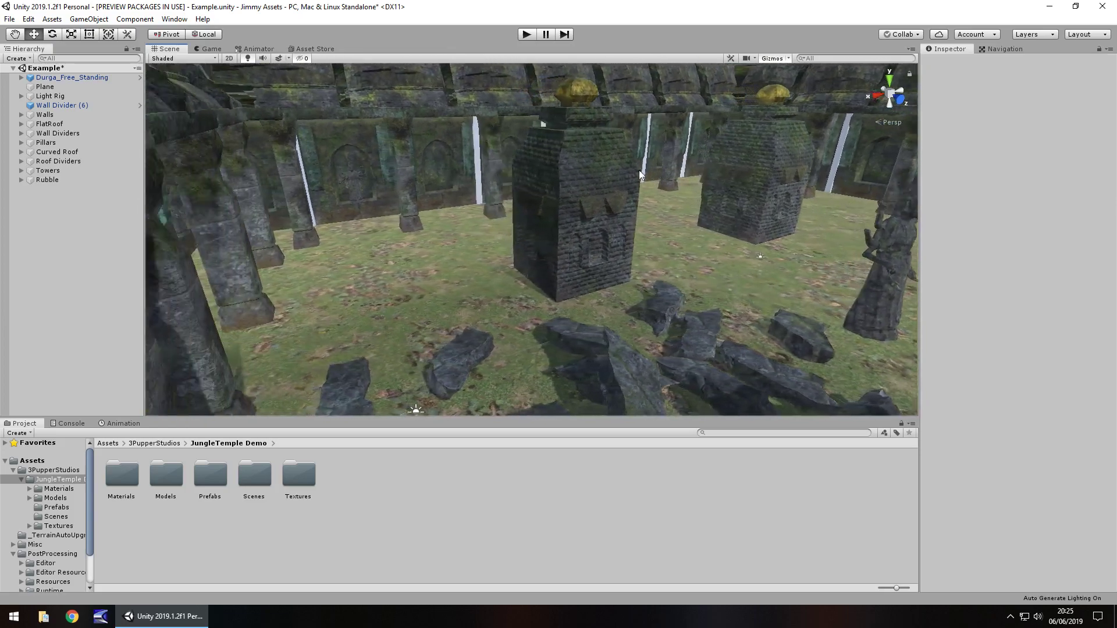
pyautogui.moveTo(420, 176); pyautogui.dragTo(606, 157, button='right')
pyautogui.press('Up')
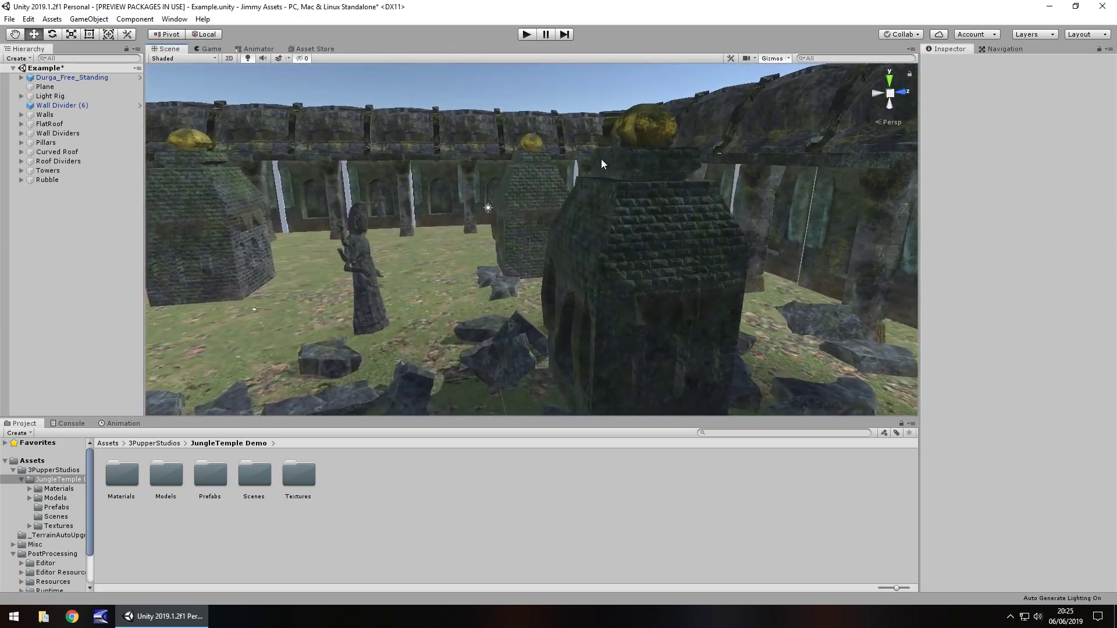
pyautogui.press('Left')
pyautogui.press('Left')
pyautogui.press('Up')
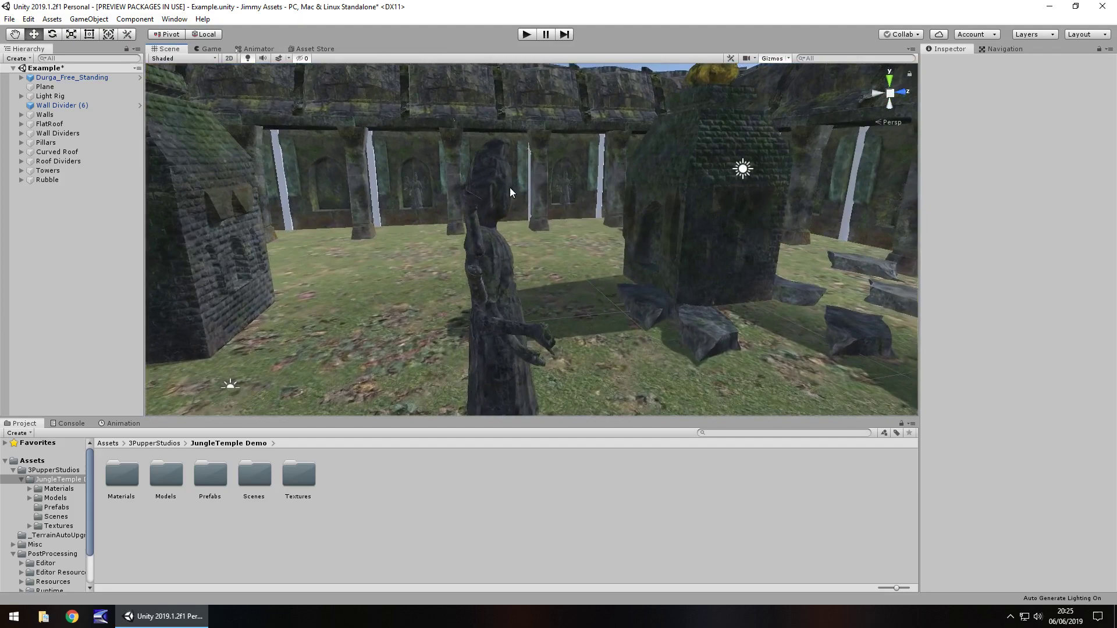
pyautogui.press('Right')
pyautogui.press('Right')
pyautogui.press('Up')
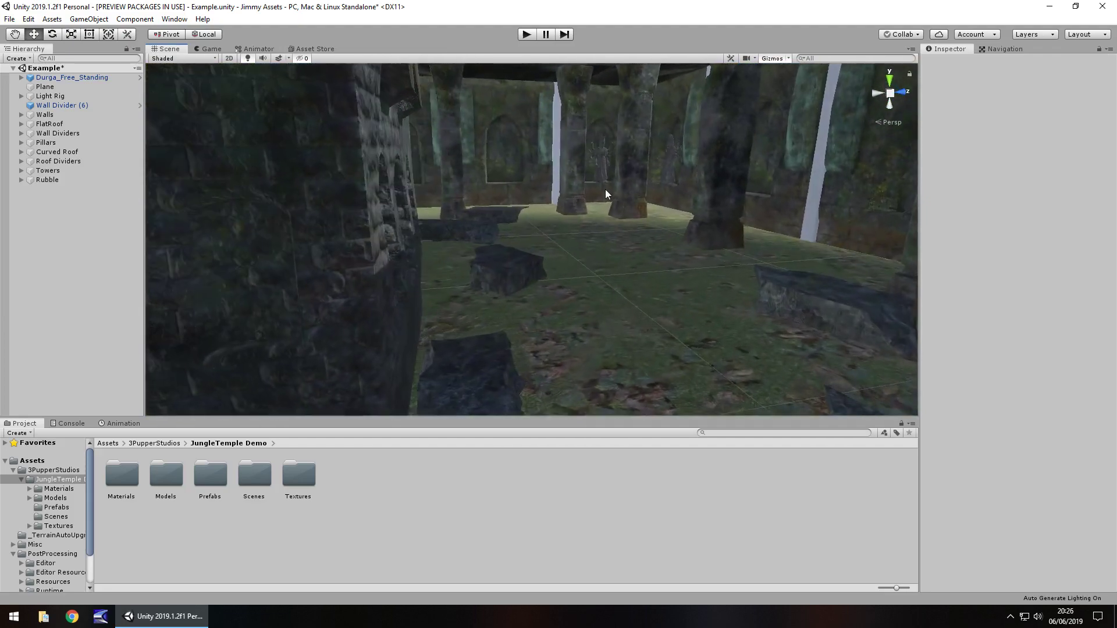
# Examine the temple layout from above and from outside its walls, including the roofs and enclosed courtyard
pyautogui.keyDown('alt'); pyautogui.moveTo(605, 190); pyautogui.dragTo(362, 233, button='right'); pyautogui.keyUp('alt')
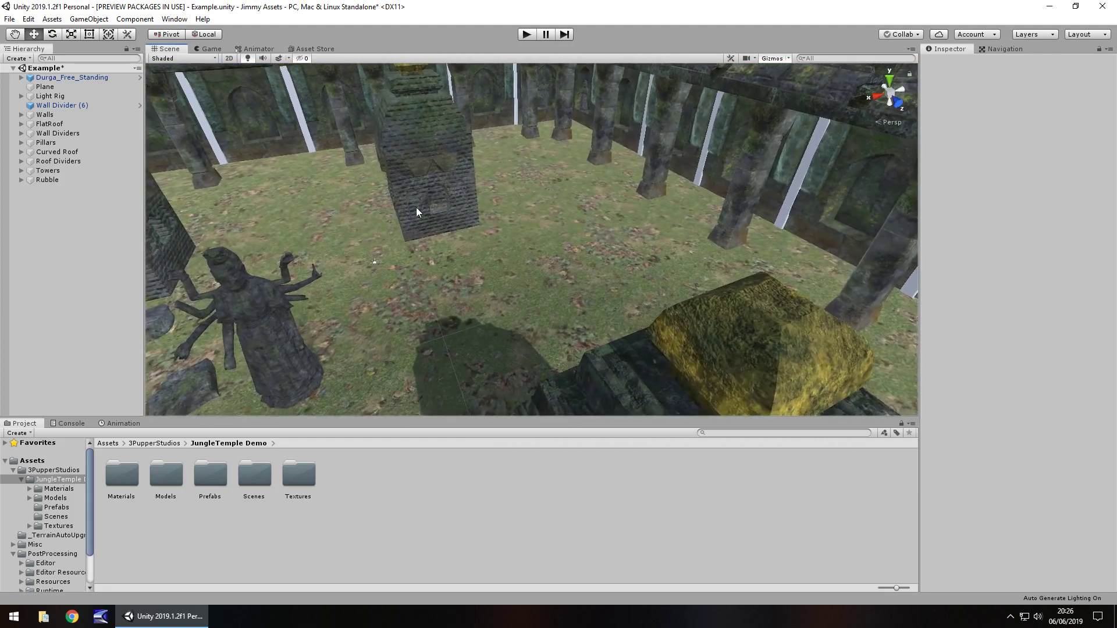
pyautogui.press('Down')
pyautogui.press('Left')
pyautogui.press('Up')
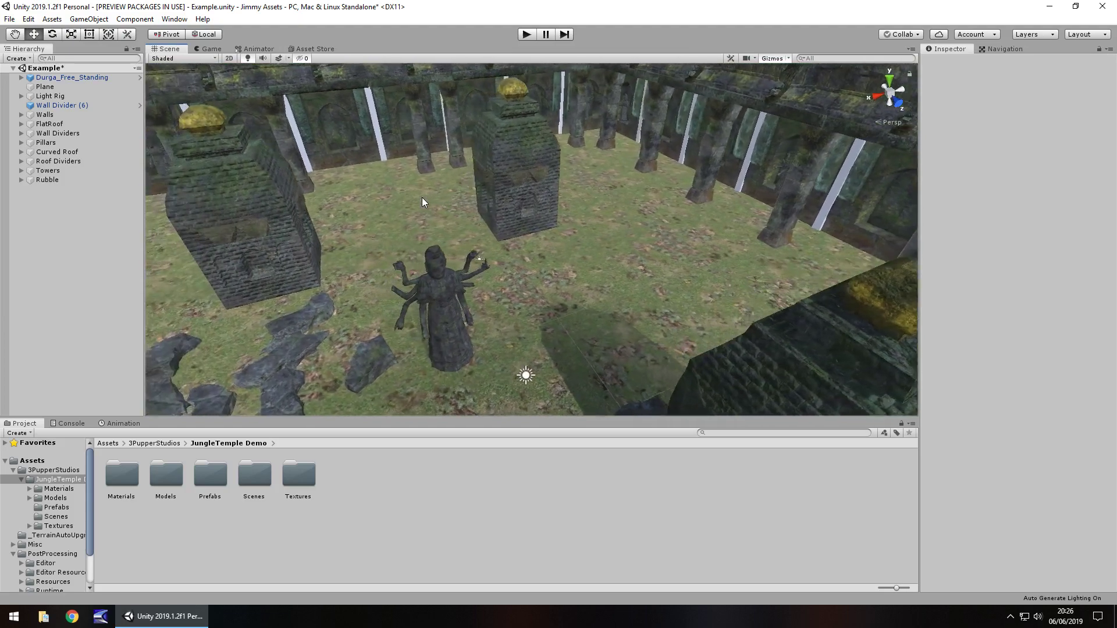
pyautogui.press('Down')
pyautogui.moveTo(421, 198); pyautogui.dragTo(432, 222, button='right')
pyautogui.scroll(-10, 432, 225)
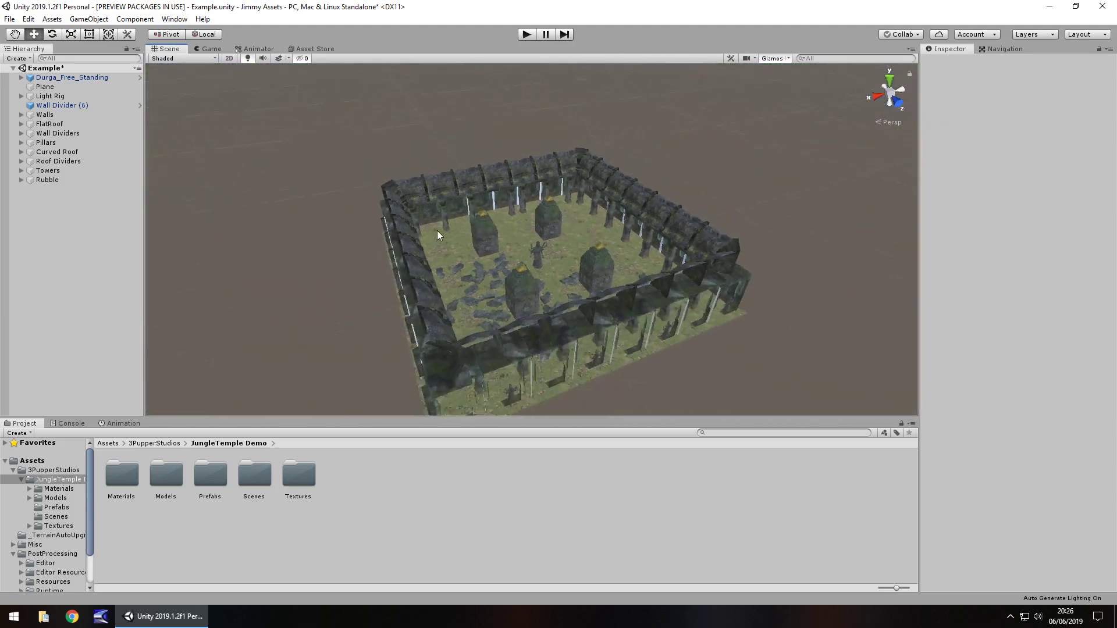
pyautogui.keyDown('alt'); pyautogui.moveTo(508, 269); pyautogui.dragTo(596, 251); pyautogui.keyUp('alt')
pyautogui.press('Up')
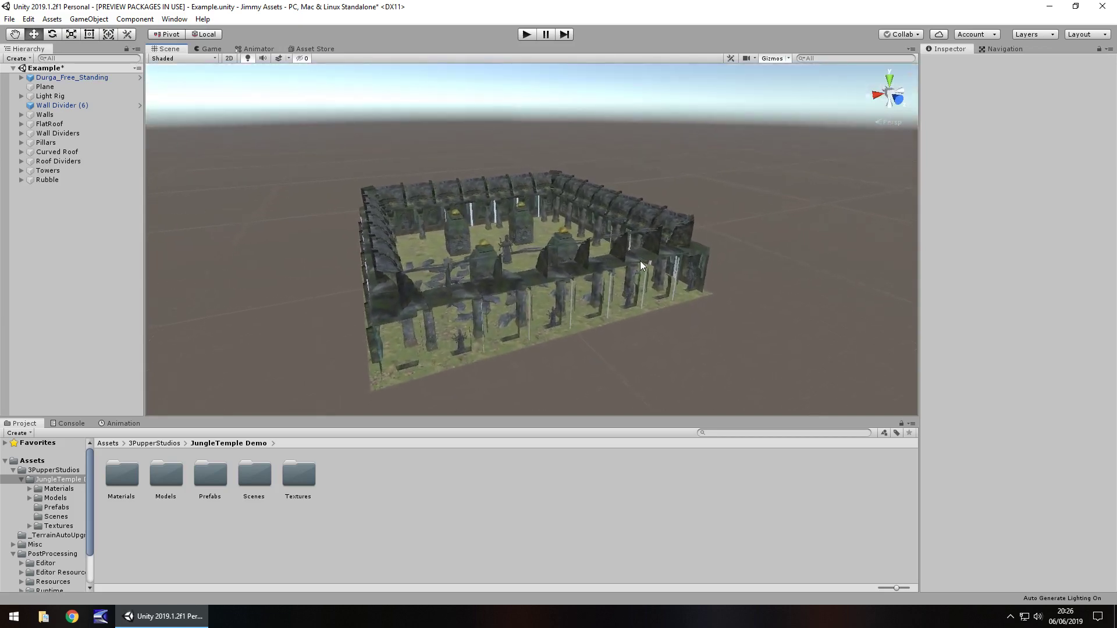
pyautogui.press('Up')
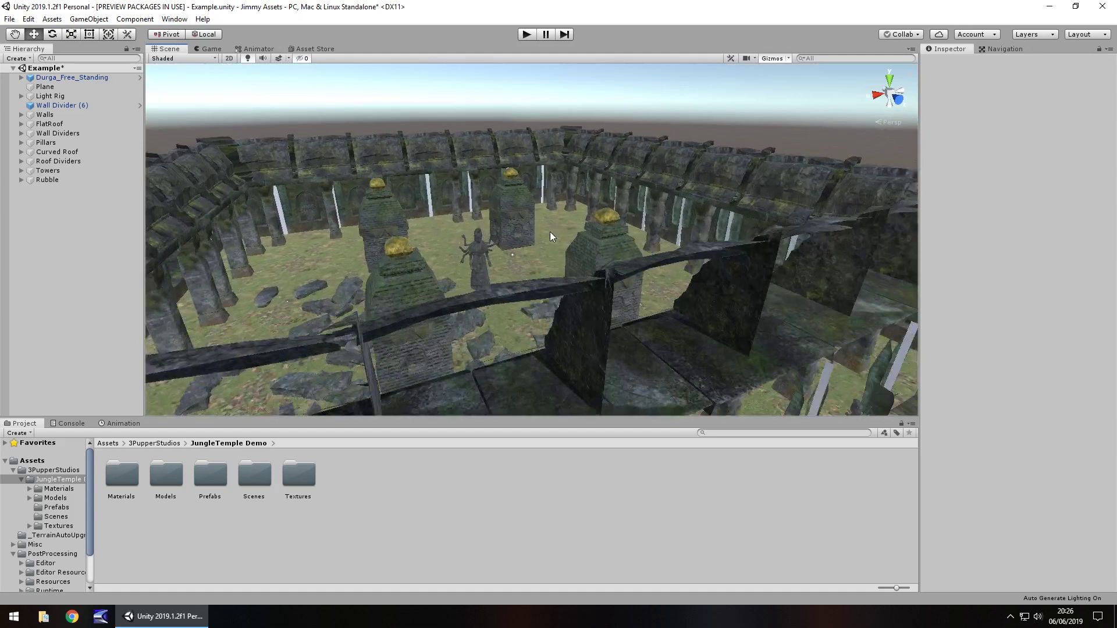
# Inspect individual courtyard objects by selecting a large rubble piece, the ground plane, the central statue and a small tower
pyautogui.moveTo(550, 232); pyautogui.dragTo(462, 310, button='right')
pyautogui.click(462, 312)
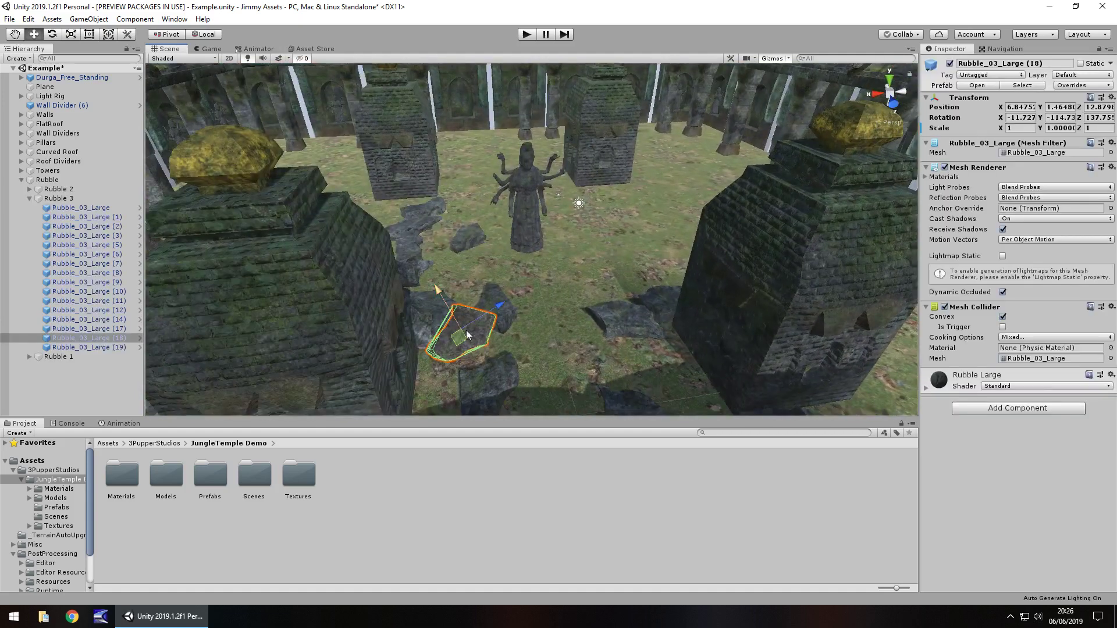
pyautogui.click(622, 274)
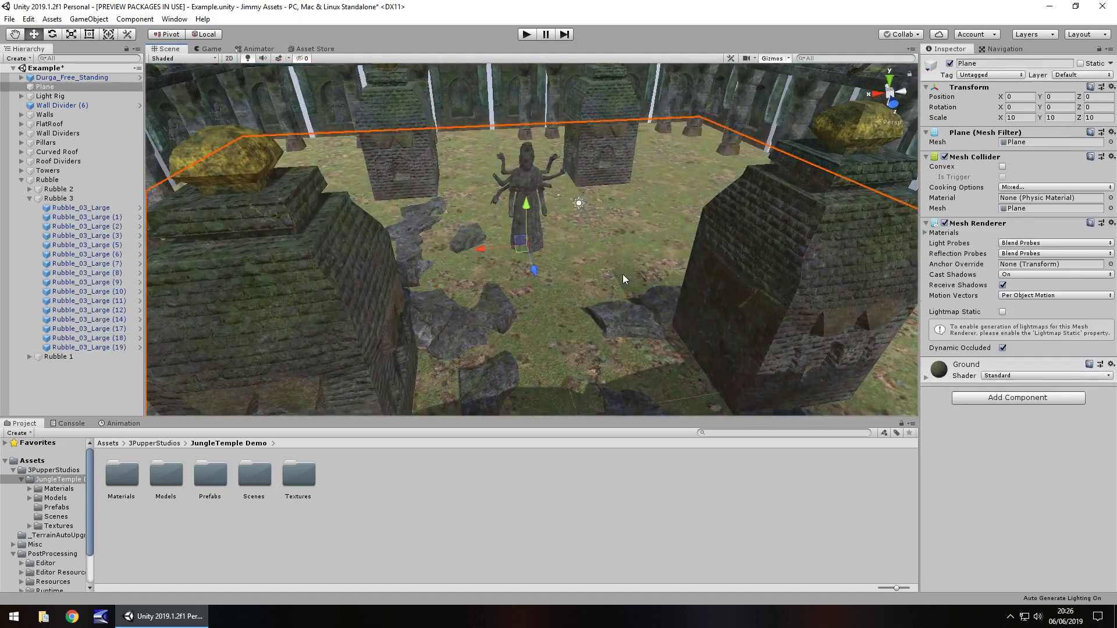
pyautogui.click(522, 171)
pyautogui.click(734, 242)
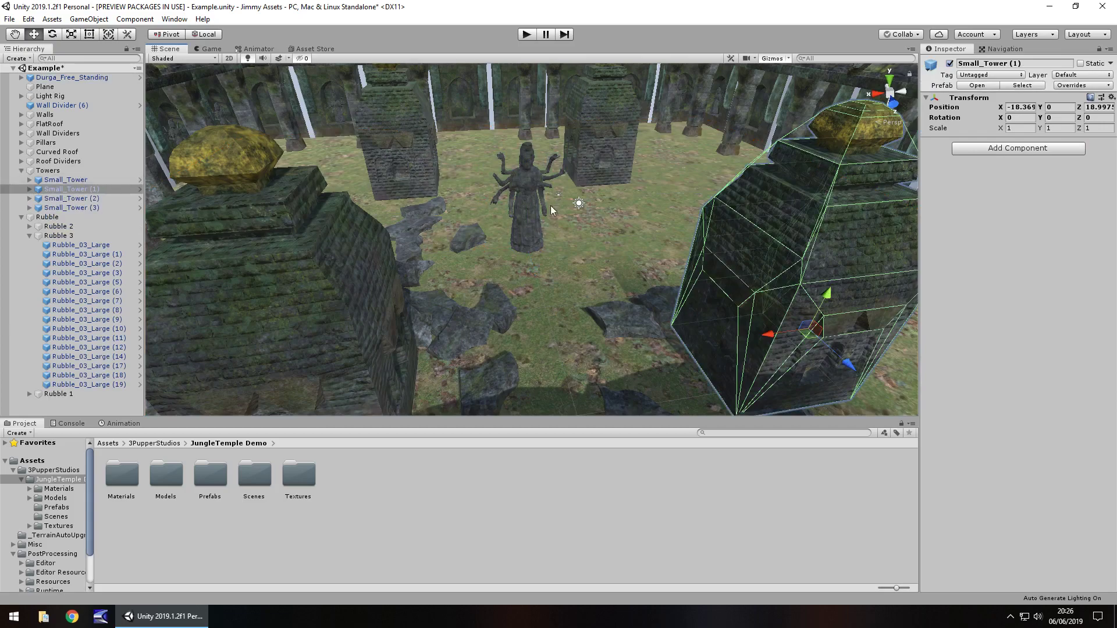
pyautogui.moveTo(620, 233); pyautogui.dragTo(727, 157, button='right')
pyautogui.press('Left')
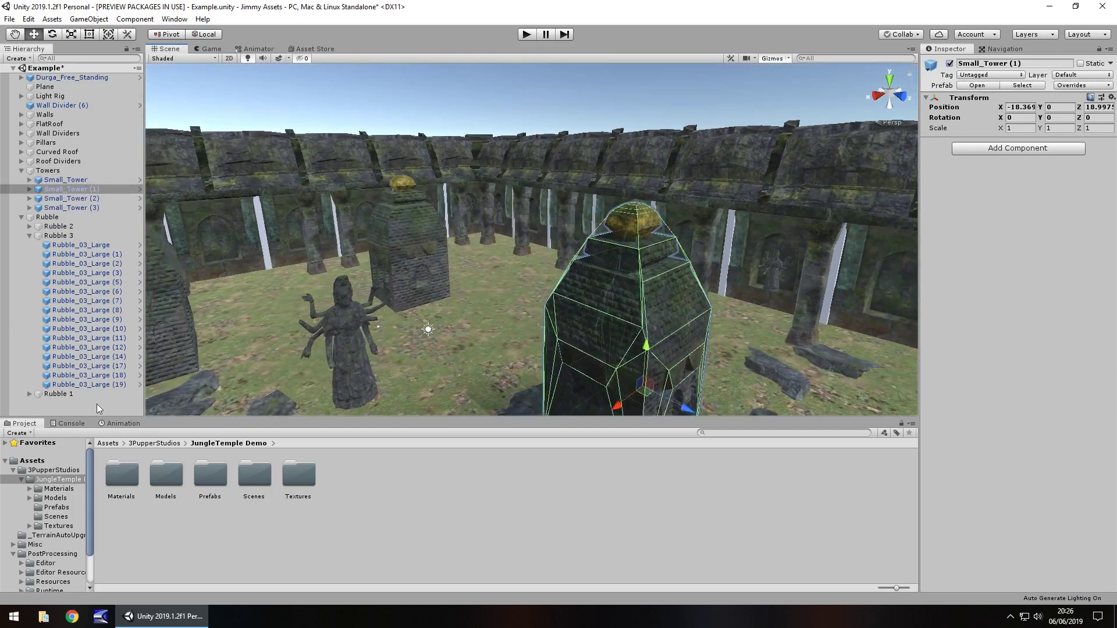
pyautogui.press('Up')
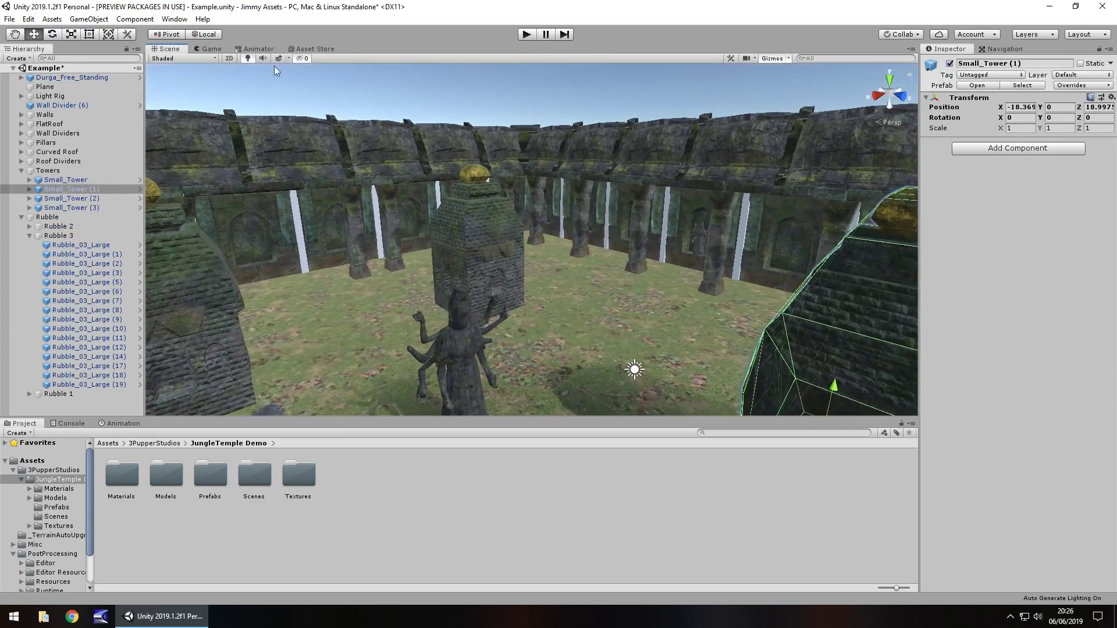
# Add a camera to the scene and place it inside the courtyard at about X 5.57, Y 8.84, Z -3.6
pyautogui.click(209, 49)
pyautogui.click(169, 49)
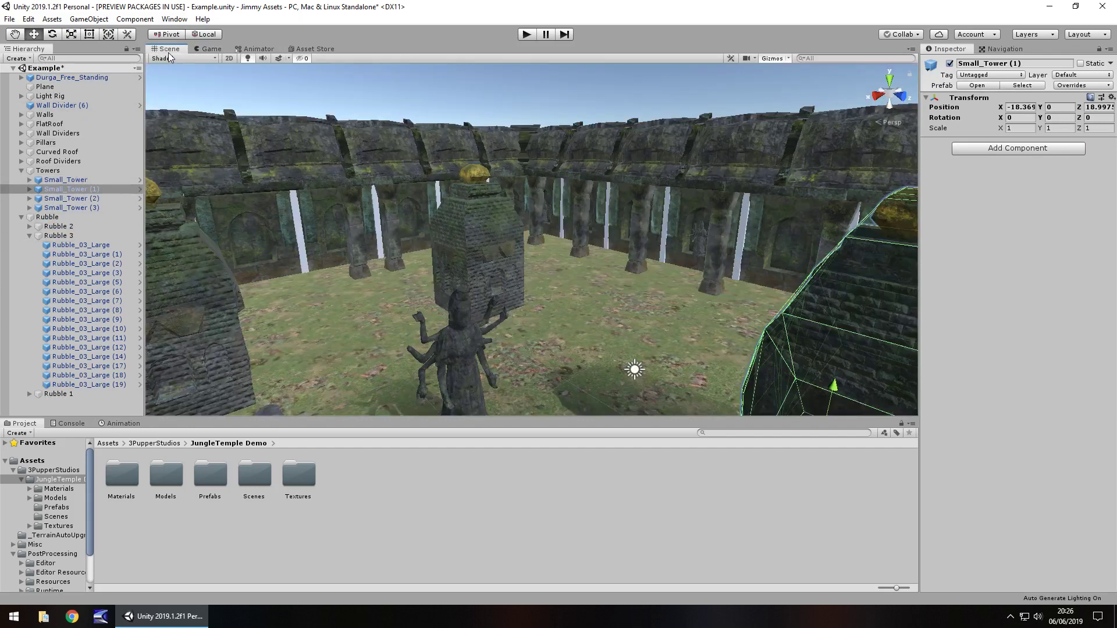
pyautogui.click(89, 18)
pyautogui.click(108, 145)
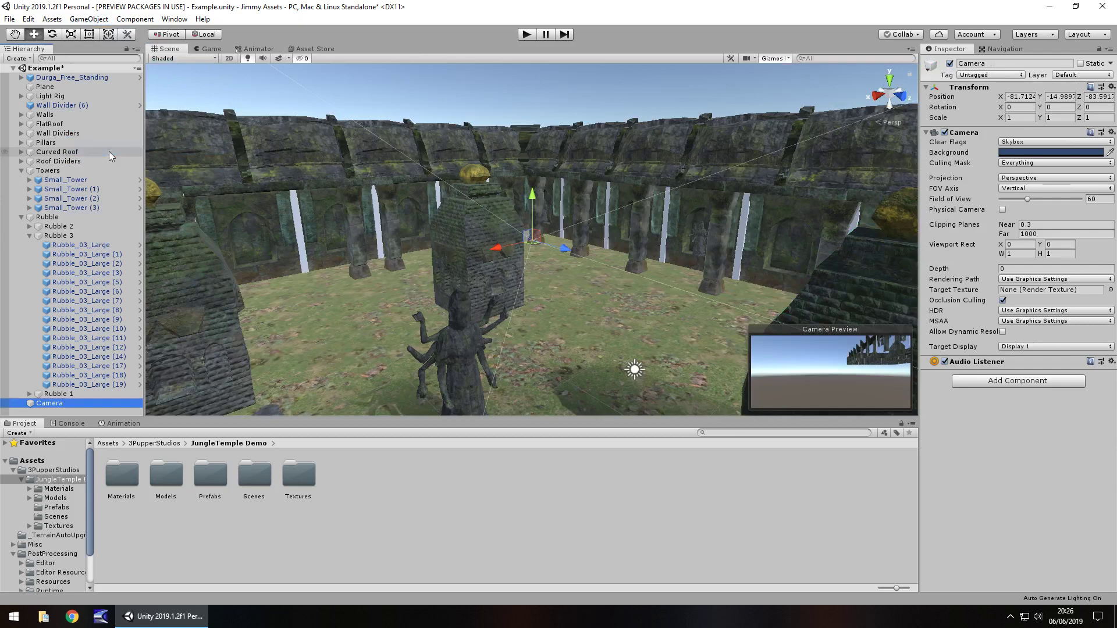
pyautogui.moveTo(528, 250); pyautogui.dragTo(463, 181)
pyautogui.moveTo(463, 181); pyautogui.dragTo(393, 190, button='right')
pyautogui.moveTo(280, 135); pyautogui.dragTo(408, 134)
pyautogui.moveTo(460, 85); pyautogui.dragTo(470, 263)
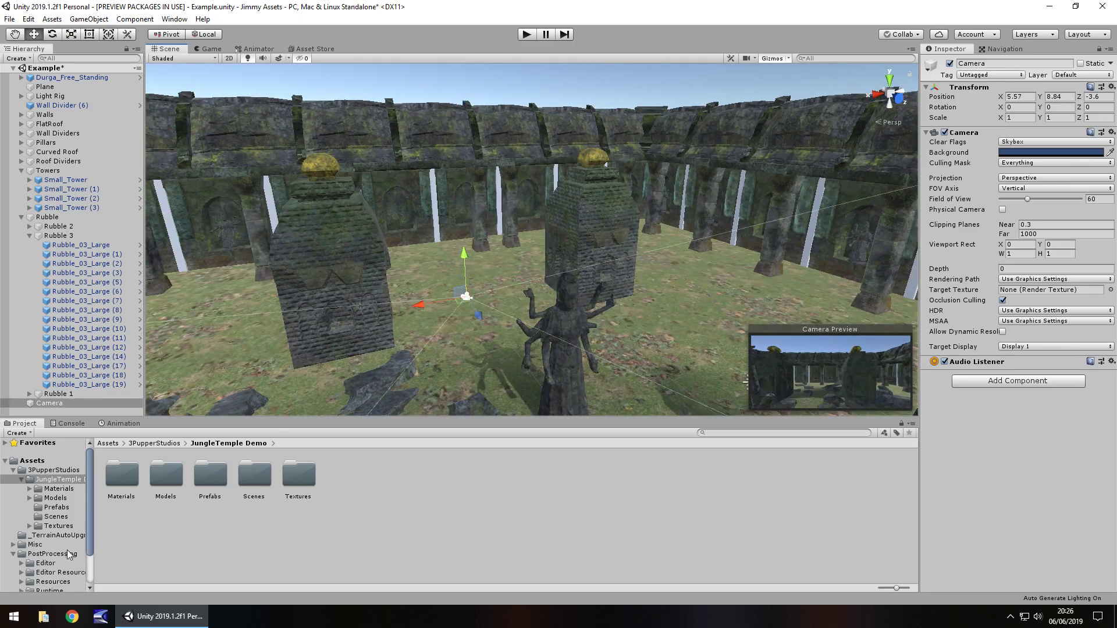
# Attach the Post Processing Behaviour script from PostProcessing/Runtime to the camera, assign the PP profile and preview the game view
pyautogui.click(57, 591)
pyautogui.moveTo(384, 482); pyautogui.dragTo(1044, 437)
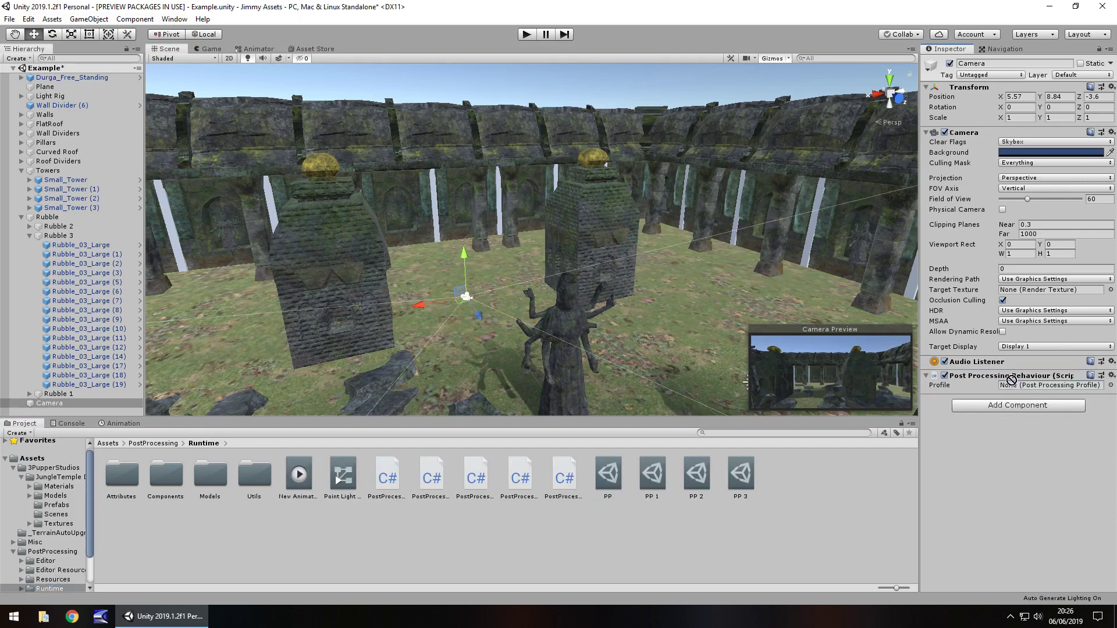
pyautogui.moveTo(618, 483); pyautogui.dragTo(1017, 390)
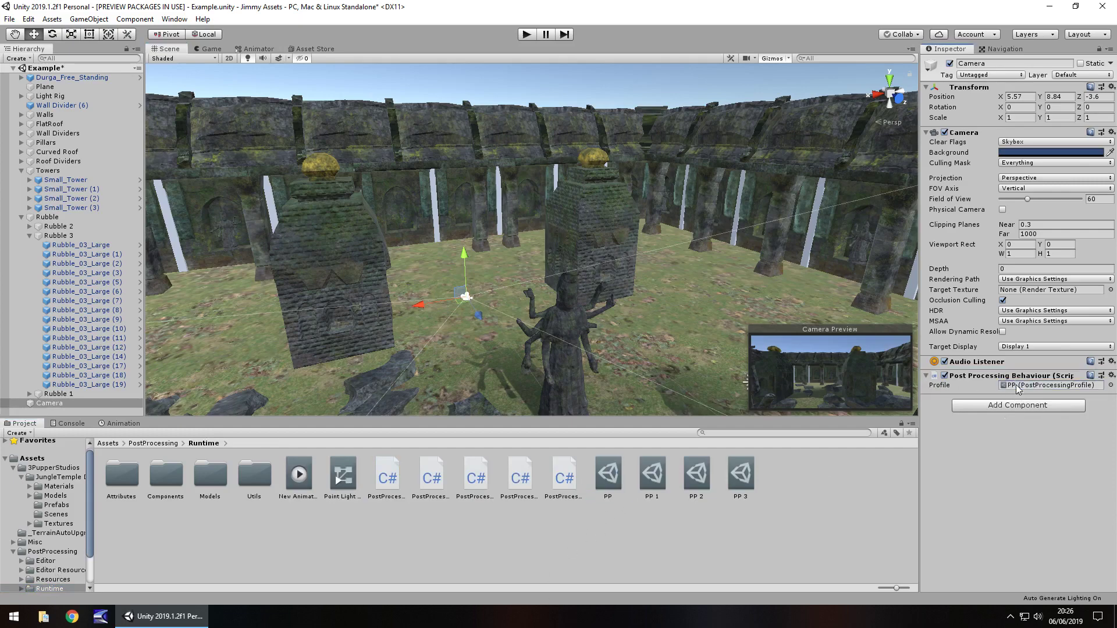
pyautogui.click(210, 49)
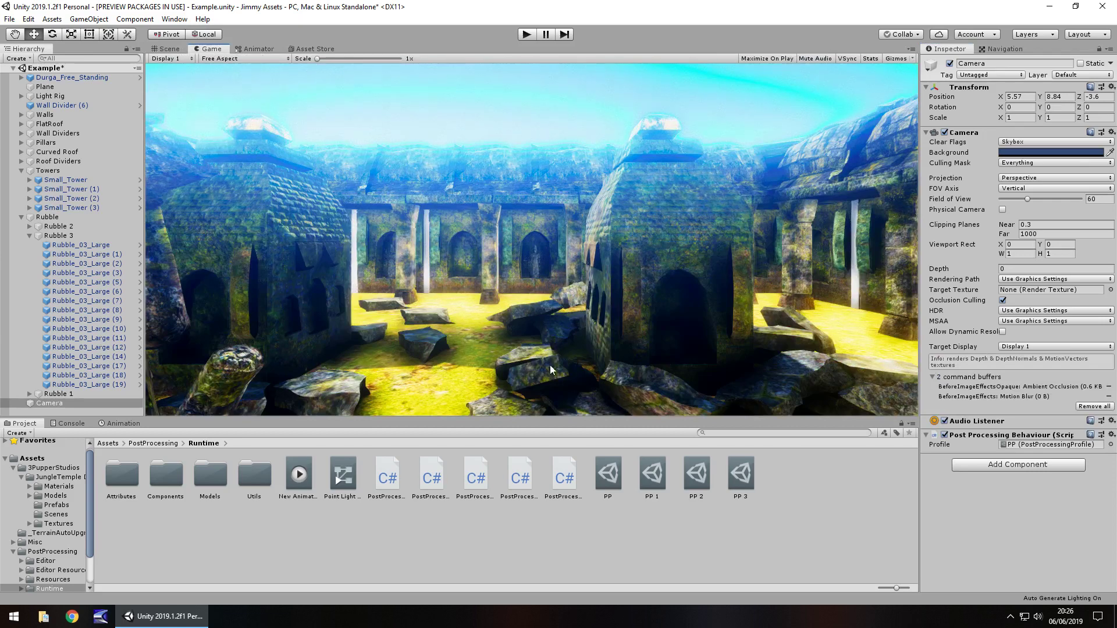
# Try the PP 1 and PP 2 post-processing profiles on the camera, ending with PP 3 assigned
pyautogui.moveTo(660, 495); pyautogui.dragTo(1035, 445)
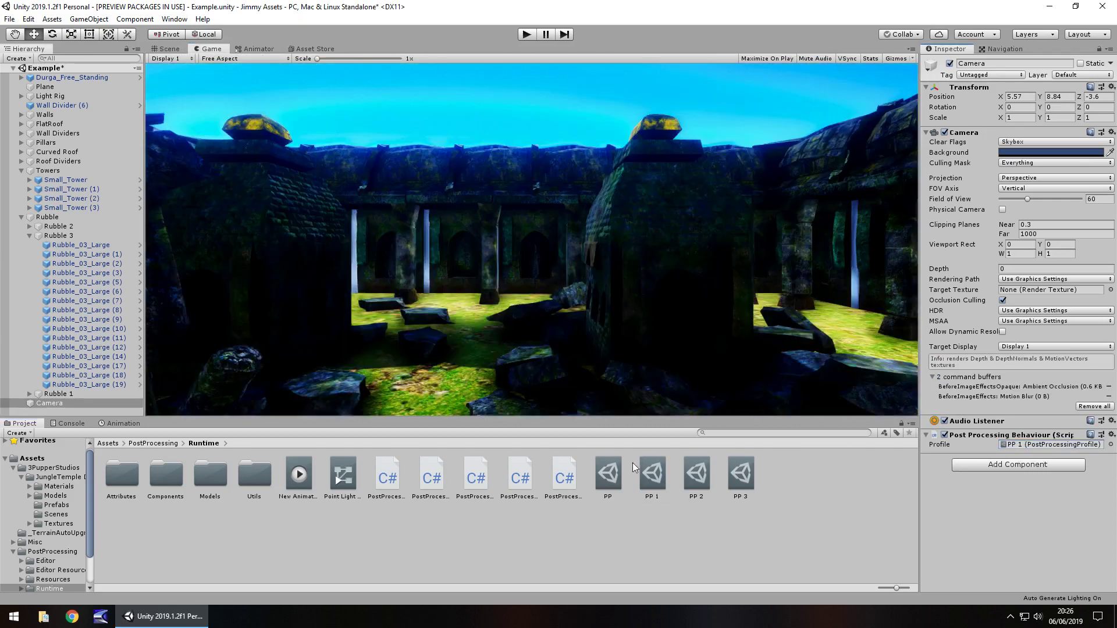
pyautogui.moveTo(697, 474); pyautogui.dragTo(1036, 446)
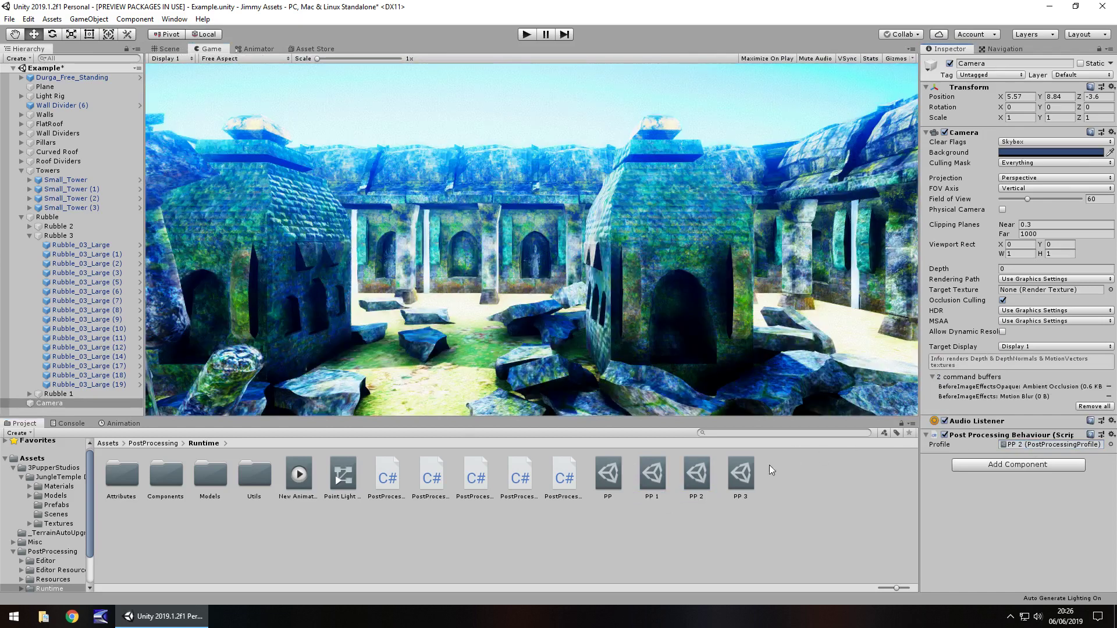
pyautogui.moveTo(962, 432); pyautogui.dragTo(1025, 445)
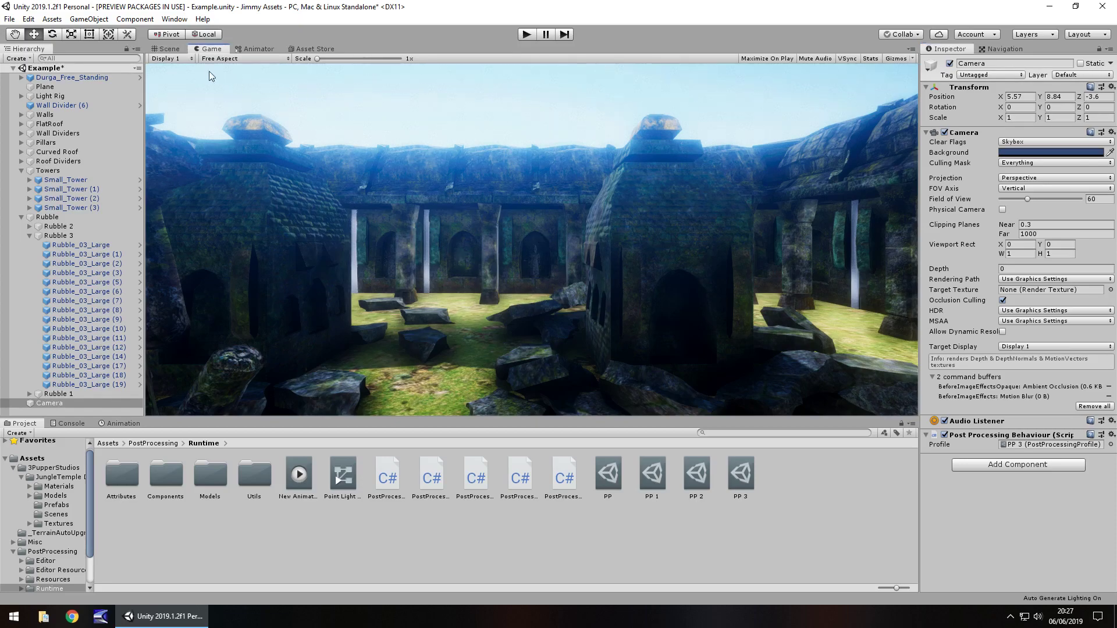
# Inspect the Durga statue in the wall niche and a small tower up close in the scene view
pyautogui.click(163, 50)
pyautogui.moveTo(525, 202); pyautogui.dragTo(506, 350, button='right')
pyautogui.click(506, 349)
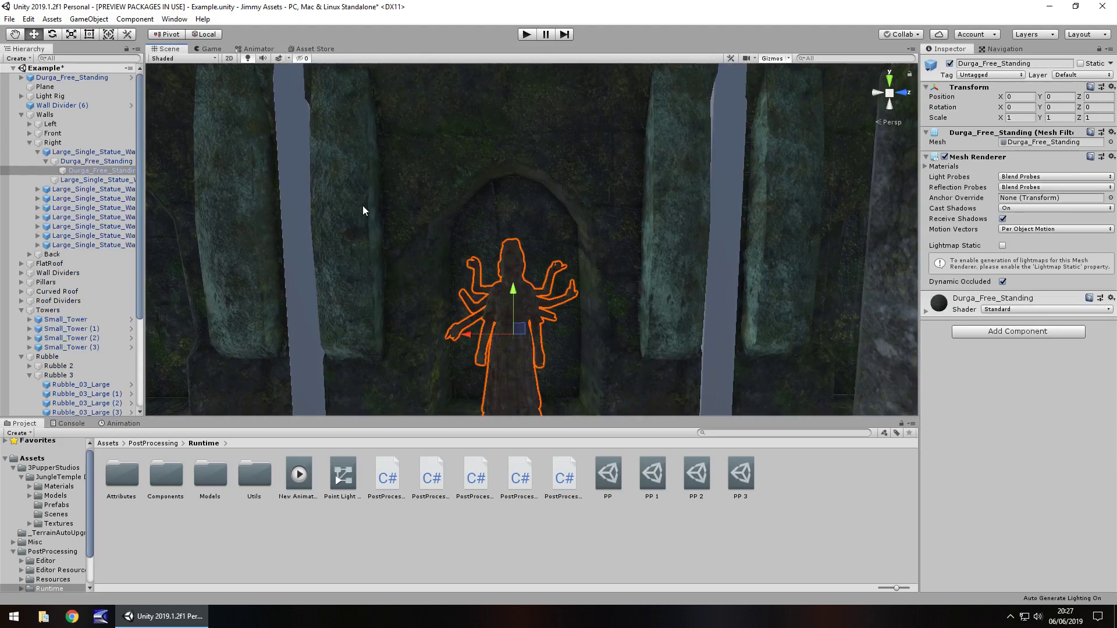
pyautogui.moveTo(330, 186); pyautogui.dragTo(542, 272, button='right')
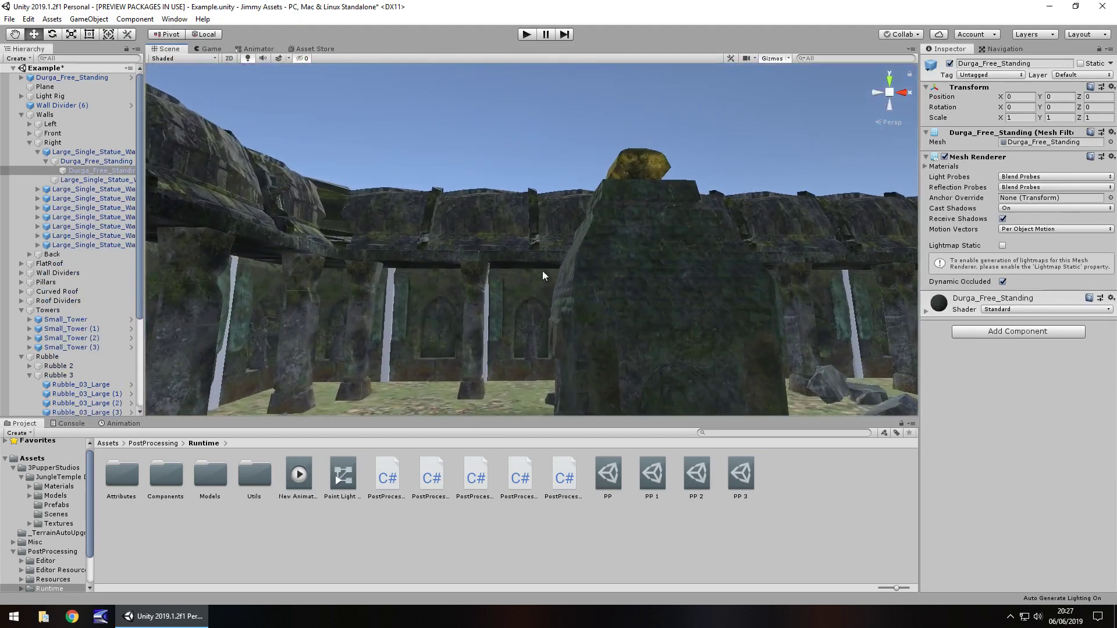
pyautogui.click(661, 278)
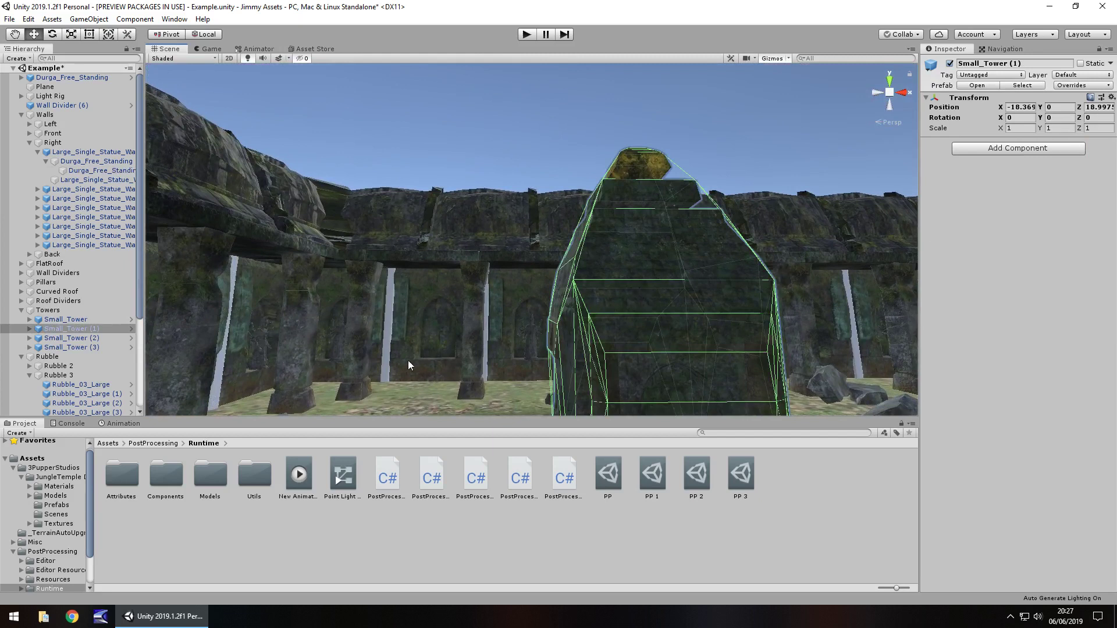
# Open the JungleTemple Demo Textures folder and view the selected small tower within the courtyard
pyautogui.click(65, 524)
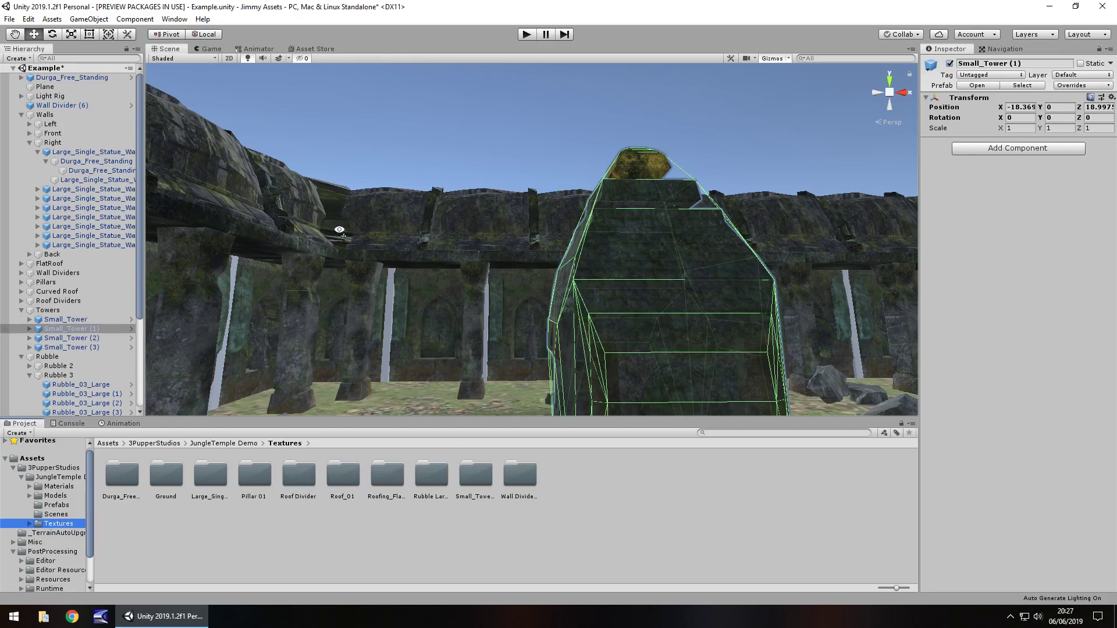
pyautogui.moveTo(339, 230); pyautogui.dragTo(522, 292, button='right')
pyautogui.scroll(-7, 582, 277)
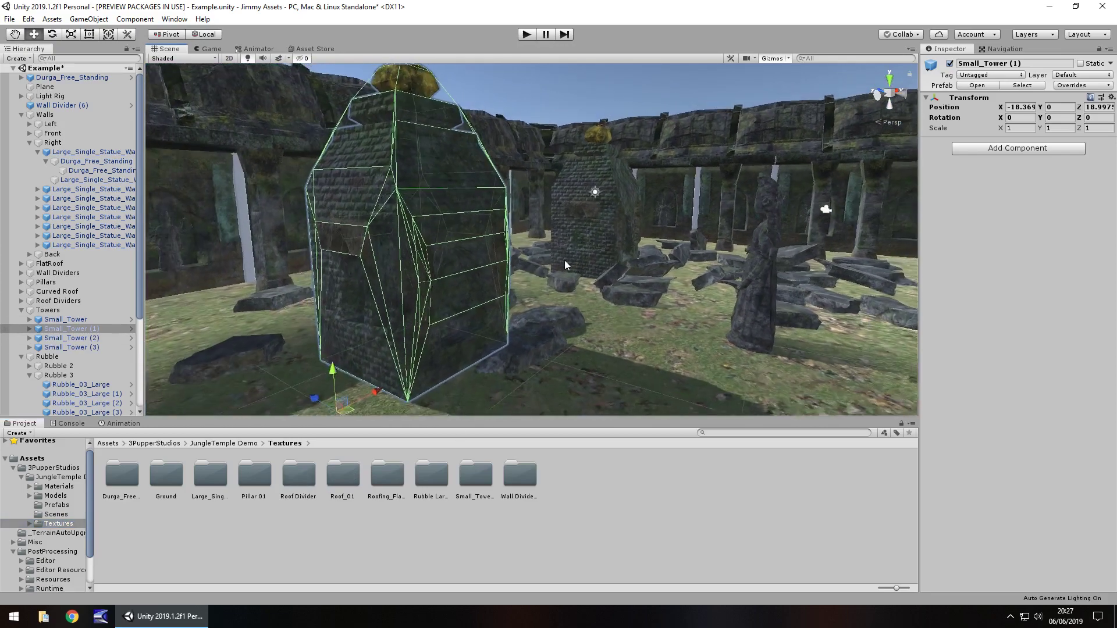
# Try stretching Small_Tower (1) to an X scale of 29.7 and a Y scale of 8.15, undoing each change
pyautogui.moveTo(564, 260); pyautogui.dragTo(533, 257, button='right')
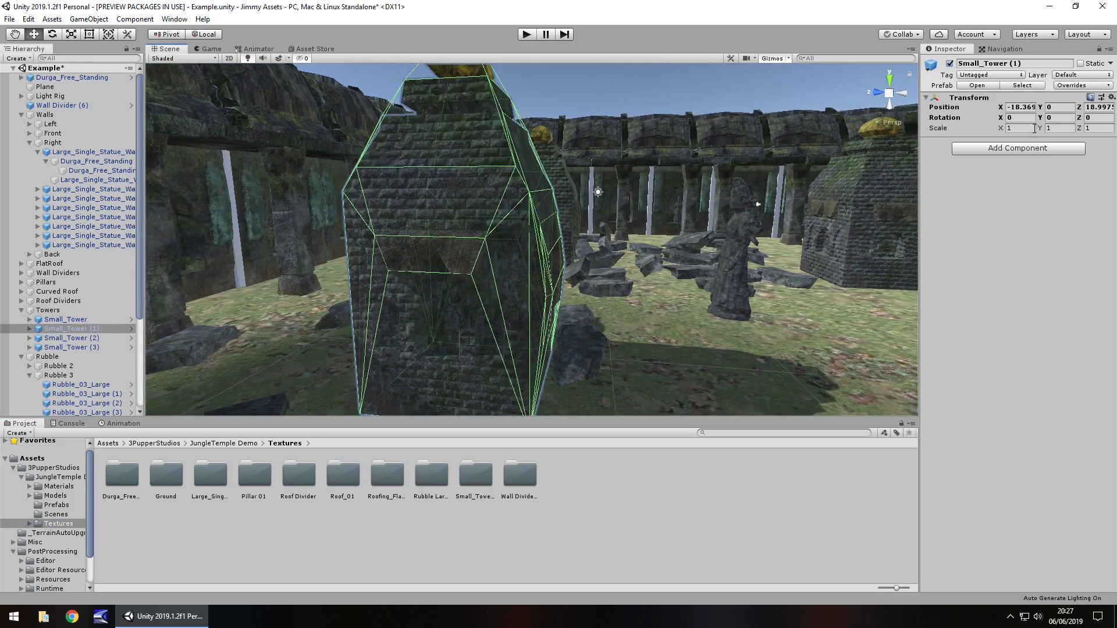
pyautogui.moveTo(1000, 130); pyautogui.dragTo(455, 137)
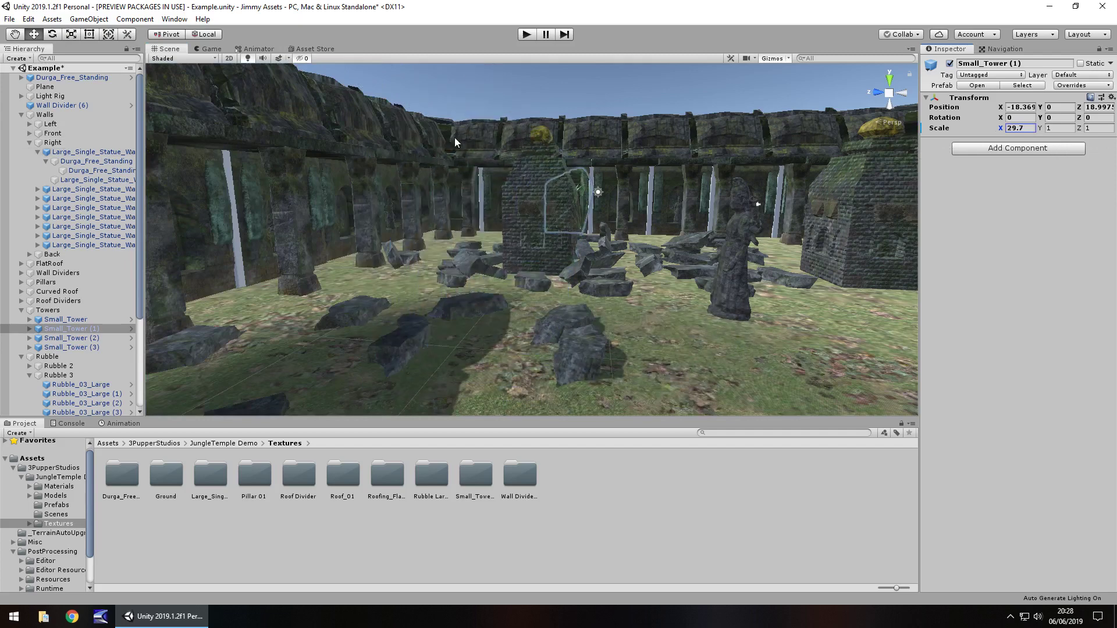
pyautogui.doubleClick(69, 329)
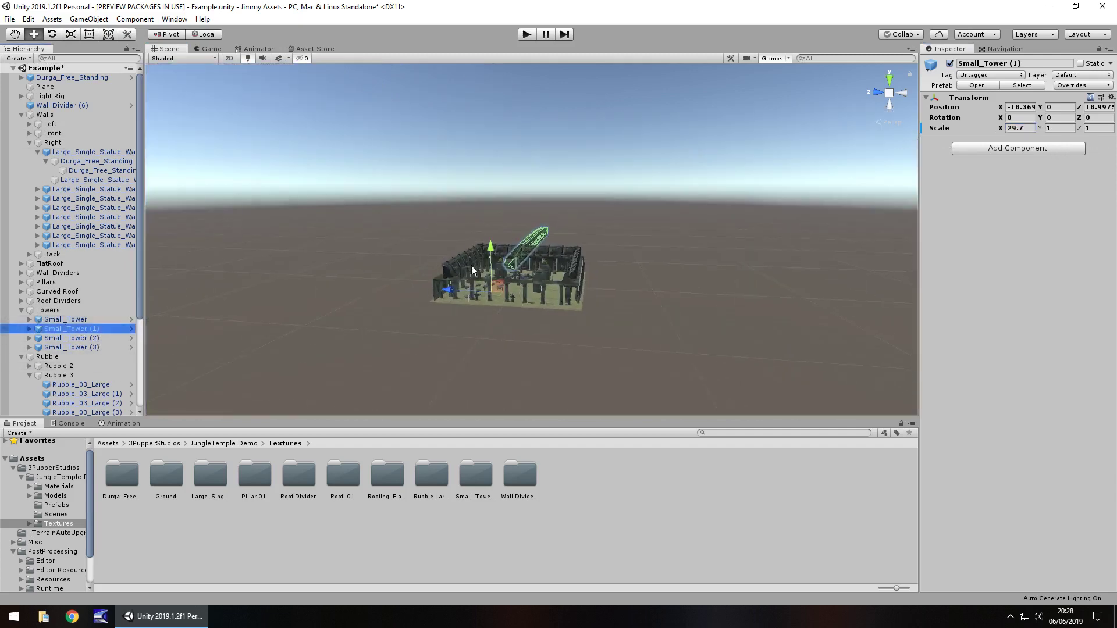
pyautogui.hotkey('ctrl', 'z')
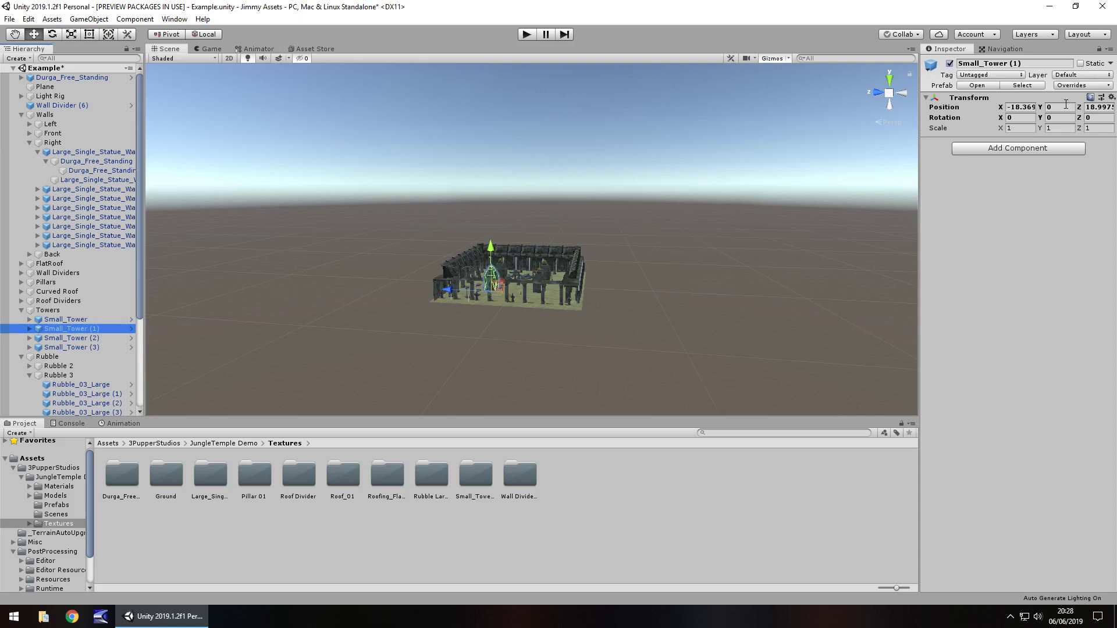
pyautogui.moveTo(1040, 129); pyautogui.dragTo(75, 129)
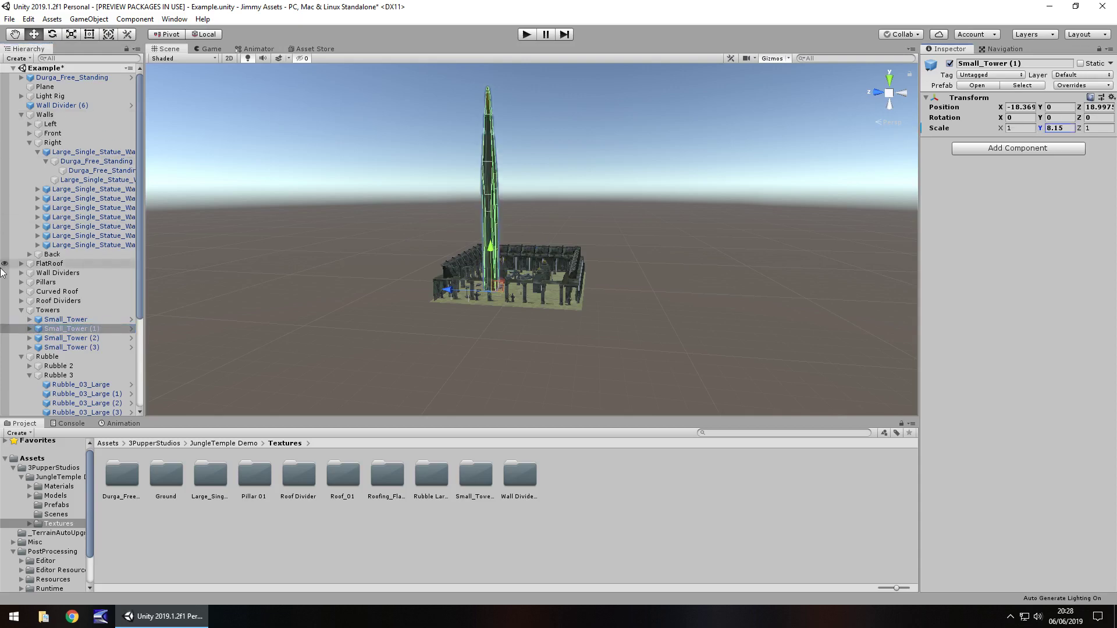
pyautogui.hotkey('ctrl', 'z')
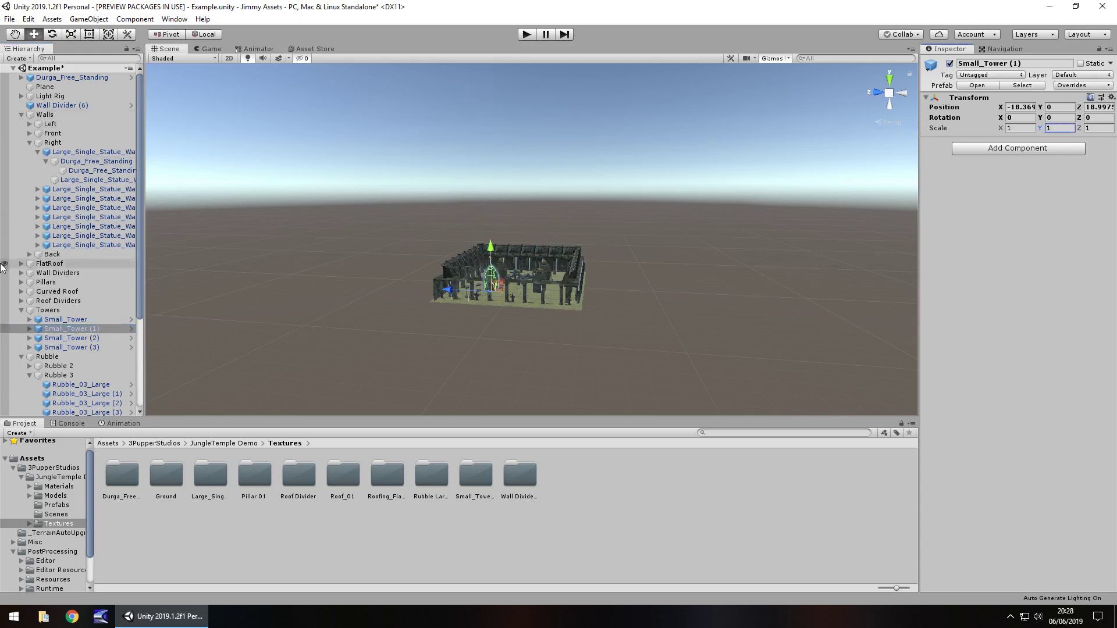
# Frame Small_Tower (1), select its child Small_Tower mesh and expand the Small_Tower material's settings
pyautogui.doubleClick(76, 330)
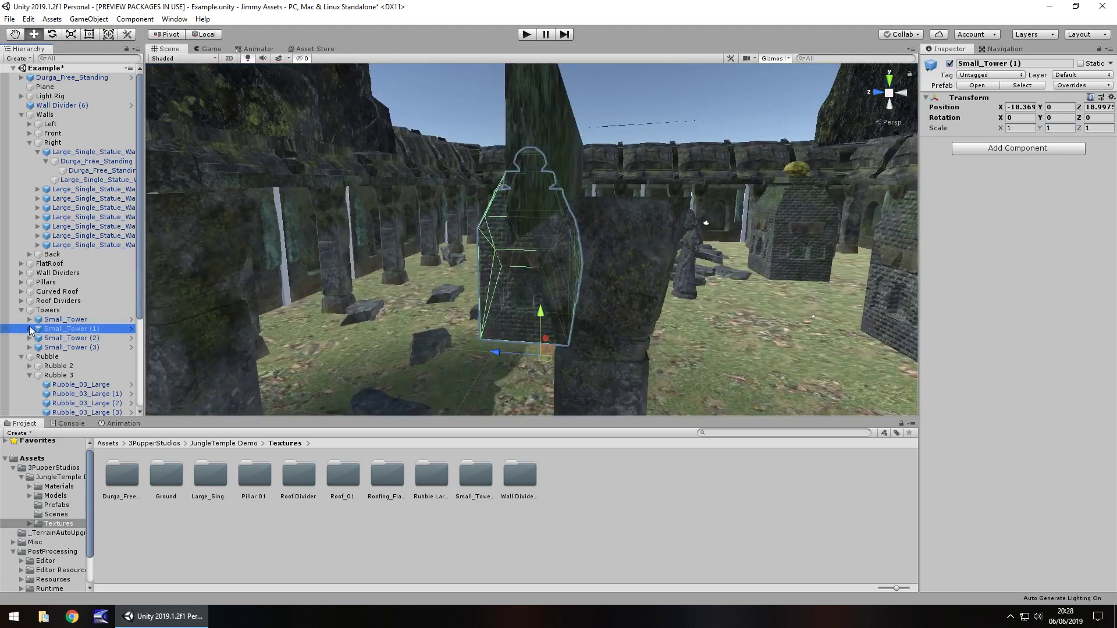
pyautogui.click(29, 329)
pyautogui.click(60, 338)
pyautogui.moveTo(768, 337); pyautogui.dragTo(928, 381, button='right')
pyautogui.click(927, 379)
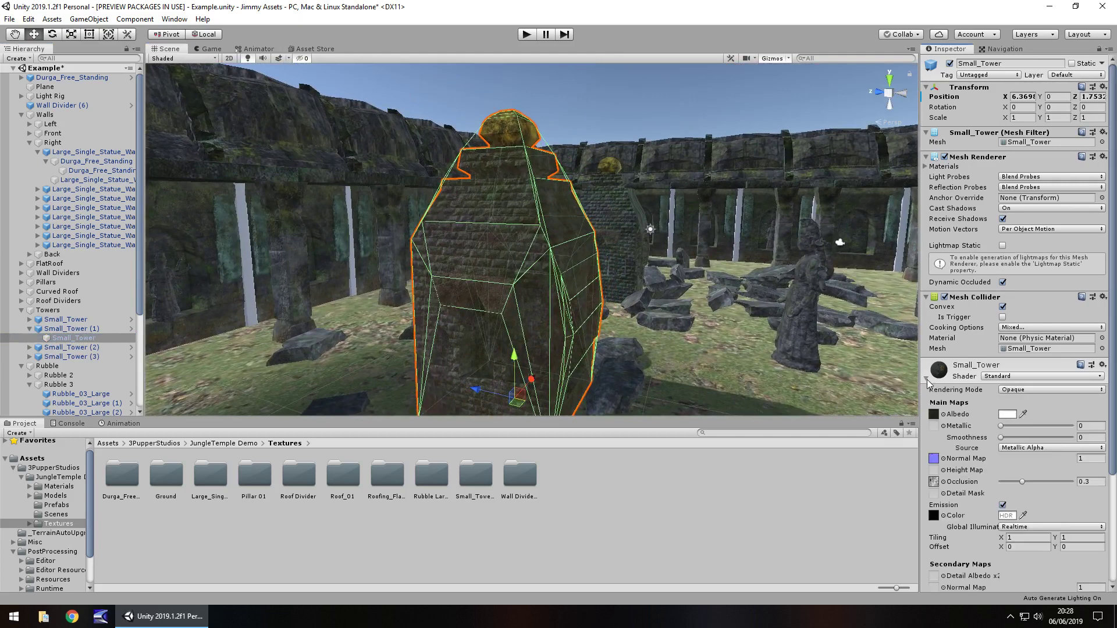
# Locate the tower material's normal map in the Small_Tower 1 textures and enable Create from Grayscale for it
pyautogui.click(934, 458)
pyautogui.click(251, 483)
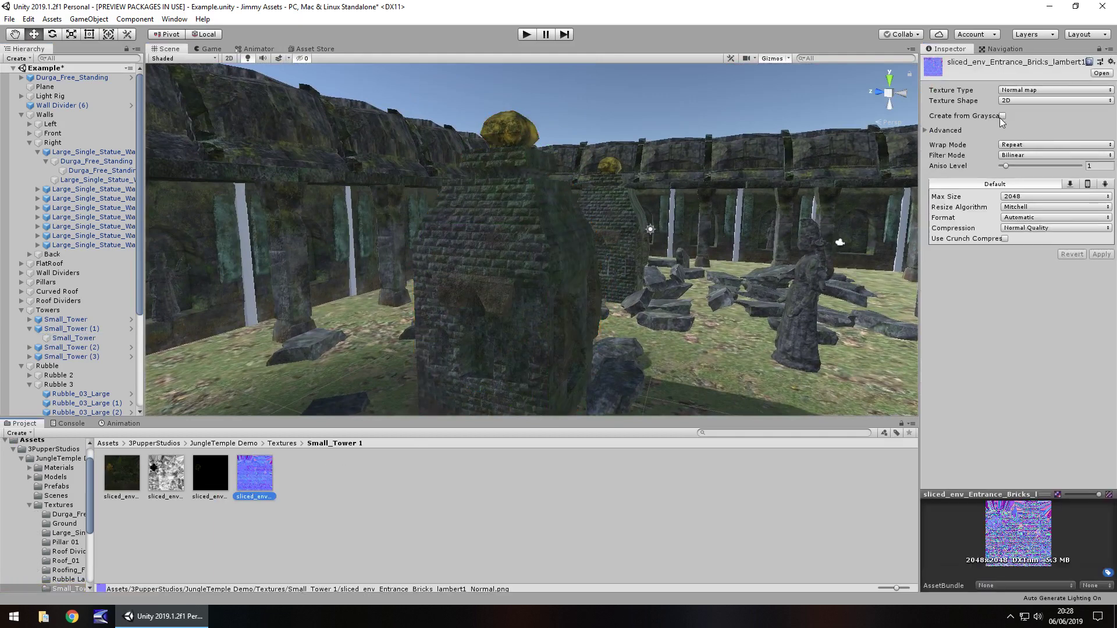
pyautogui.click(1003, 115)
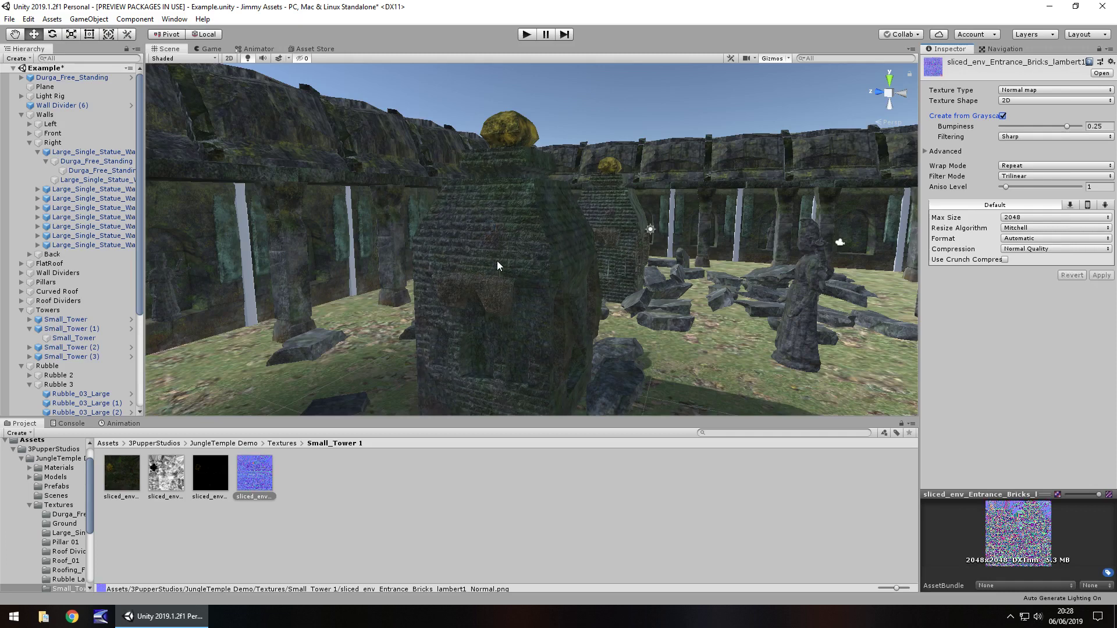
# Set the Small_Tower material's smoothness source to Albedo Alpha and its normal map strength to 8.21, viewing the towers
pyautogui.click(497, 258)
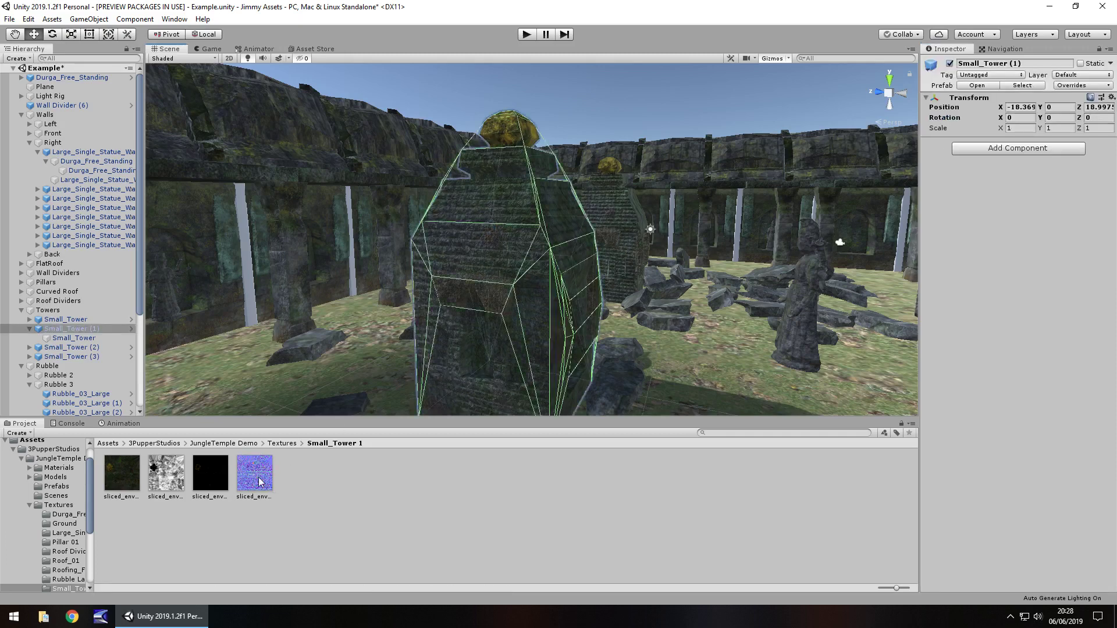
pyautogui.click(100, 341)
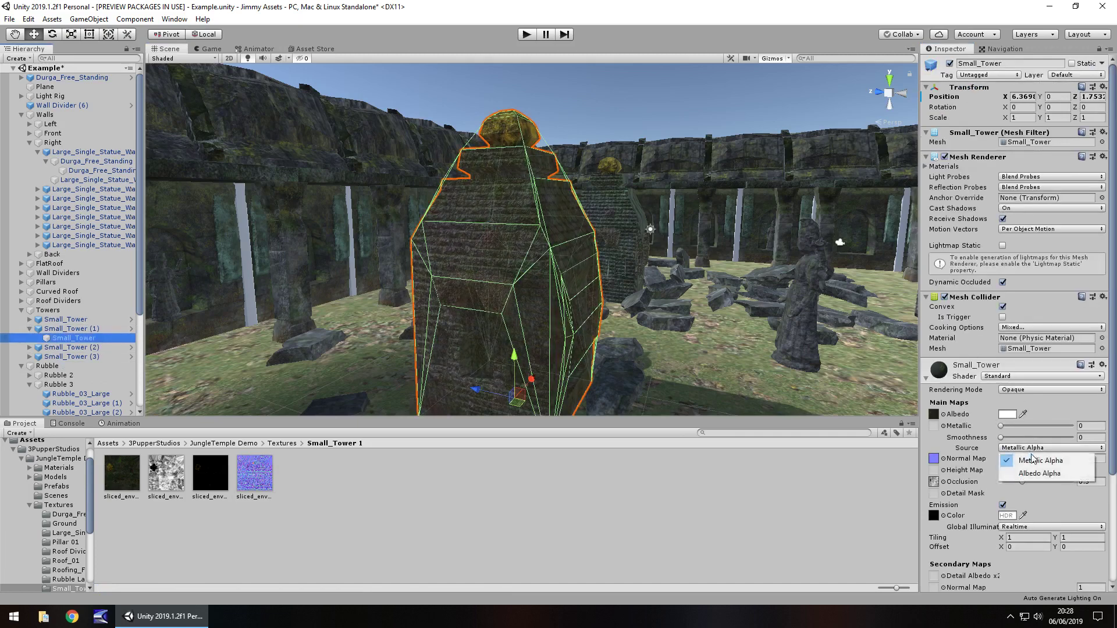
pyautogui.click(1039, 473)
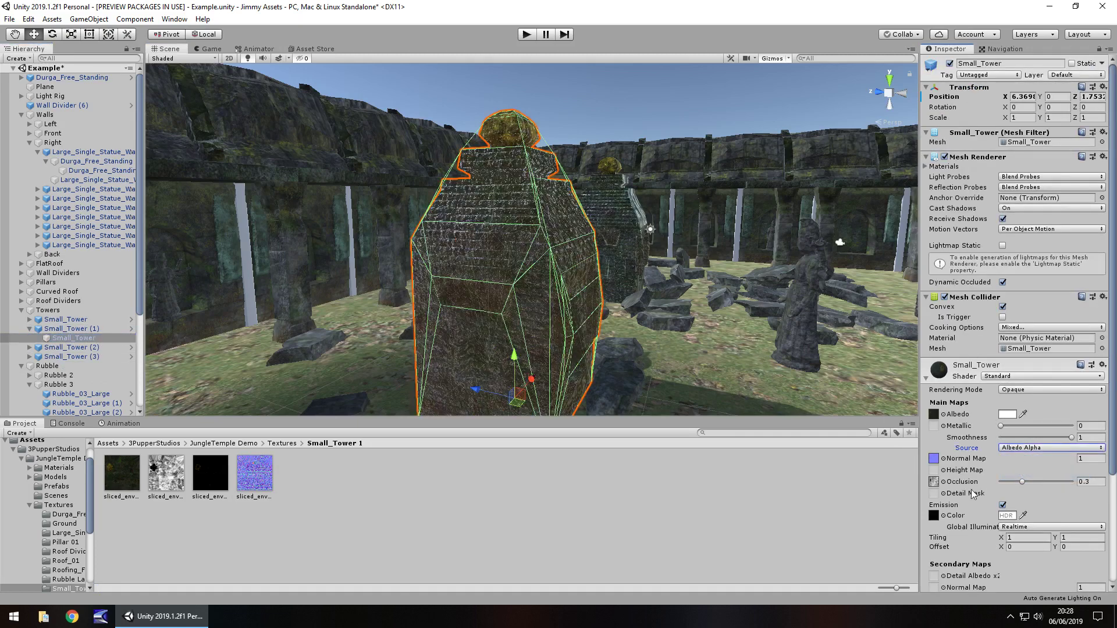
pyautogui.moveTo(1029, 459); pyautogui.dragTo(68, 462)
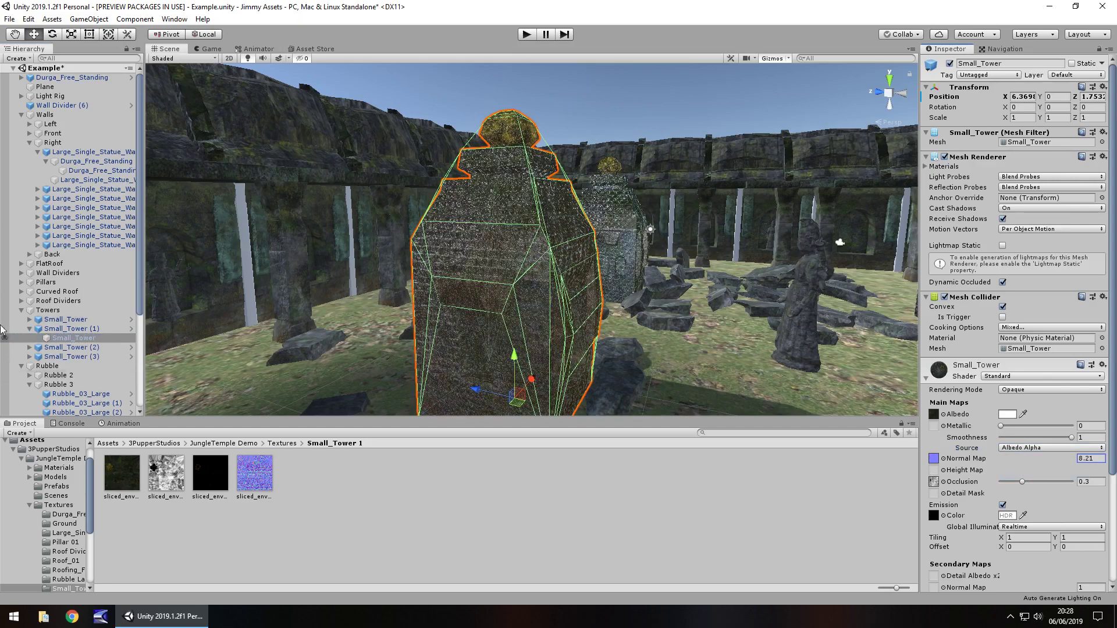
pyautogui.moveTo(763, 303); pyautogui.dragTo(901, 355, button='right')
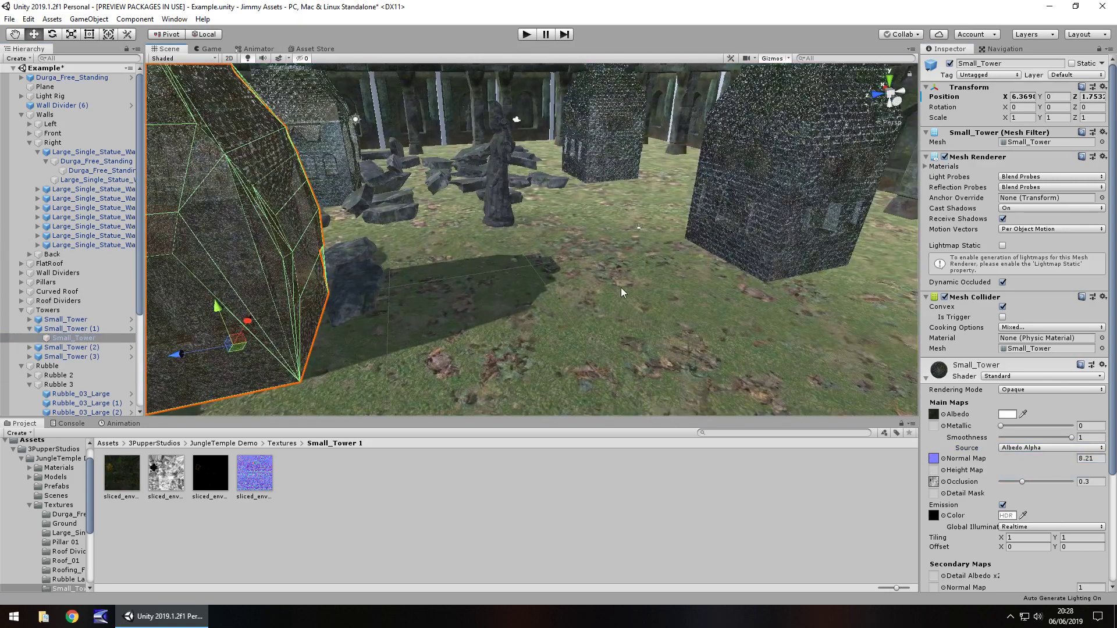
pyautogui.moveTo(622, 292); pyautogui.dragTo(520, 257, button='right')
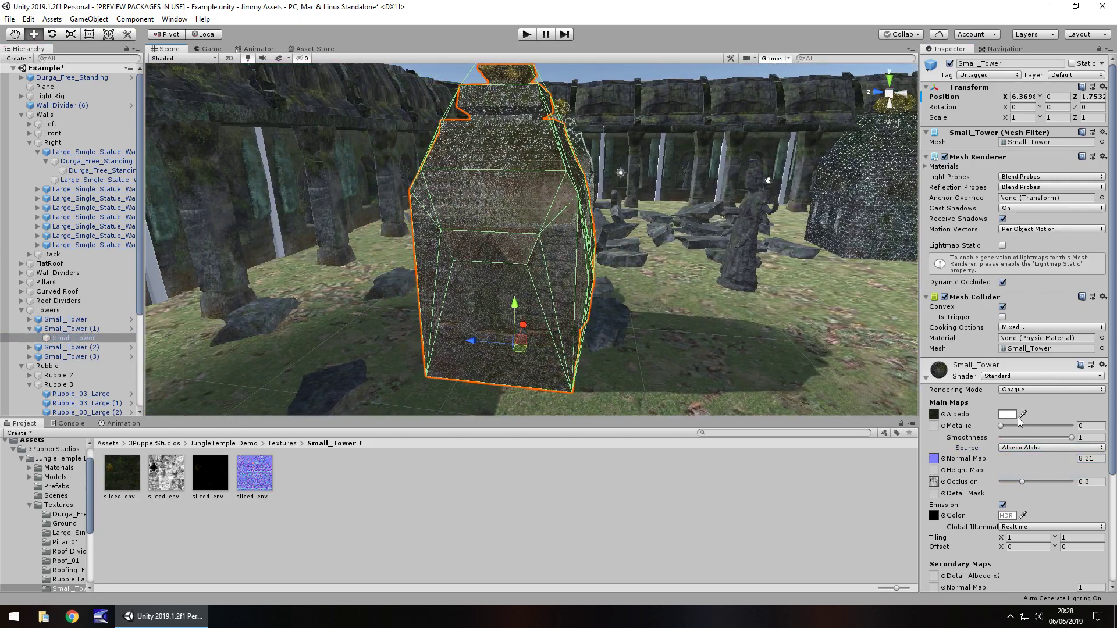
# Tint the Small_Tower material's albedo colour a saturated blue
pyautogui.click(1008, 415)
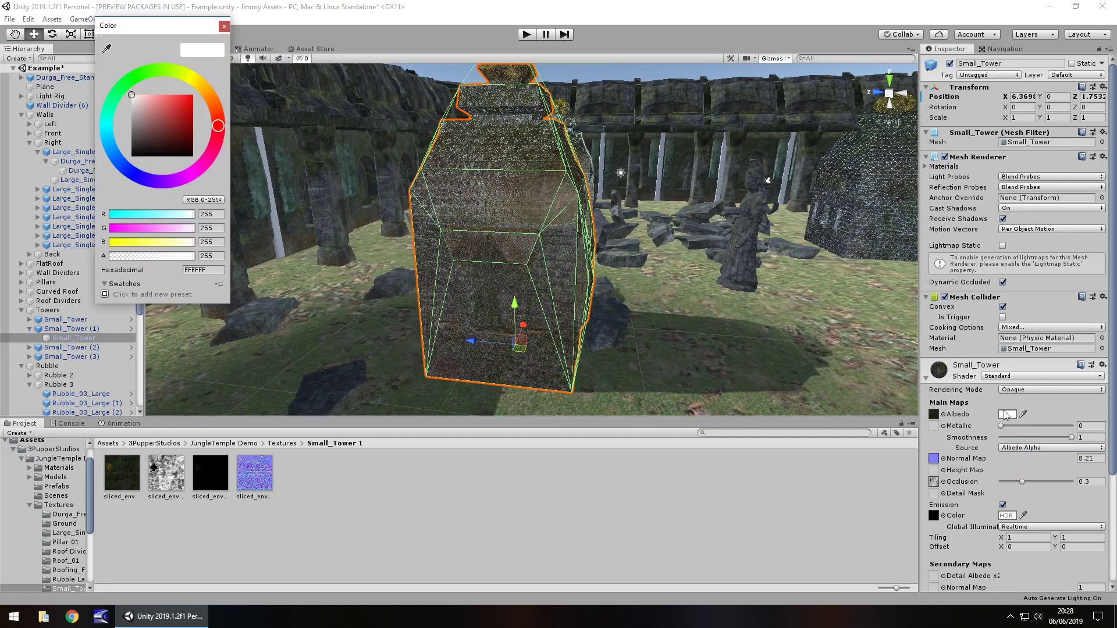
pyautogui.click(133, 173)
pyautogui.moveTo(152, 118); pyautogui.dragTo(240, 69)
pyautogui.rightClick(836, 227)
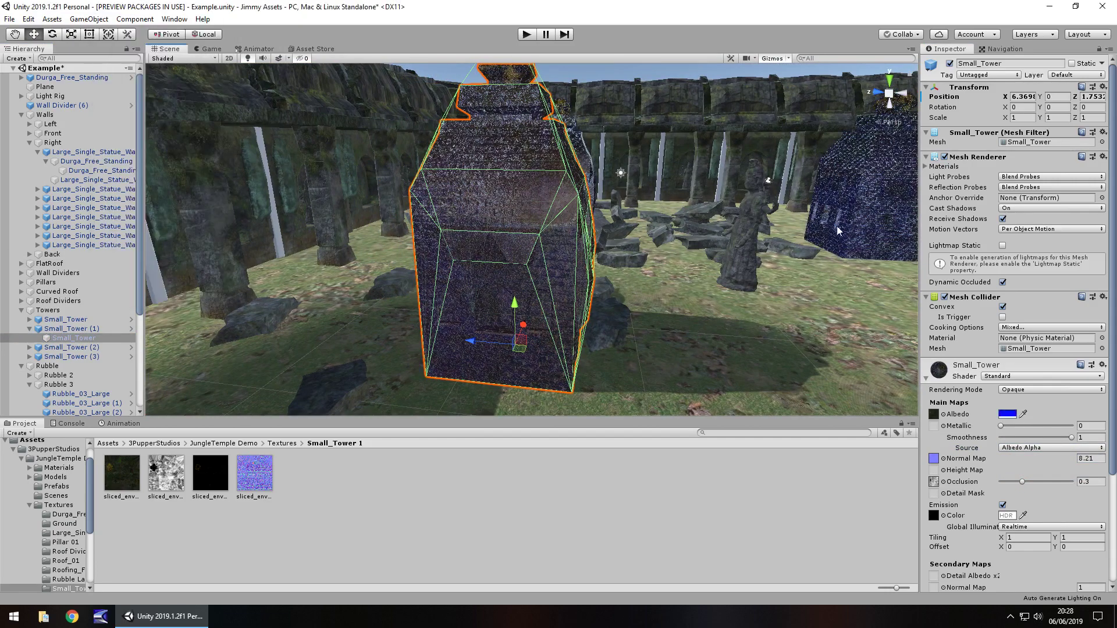
# View the tinted towers across the courtyard and the Ancient Jungle Temple Demo page in the Asset Store
pyautogui.moveTo(742, 239); pyautogui.dragTo(874, 284, button='right')
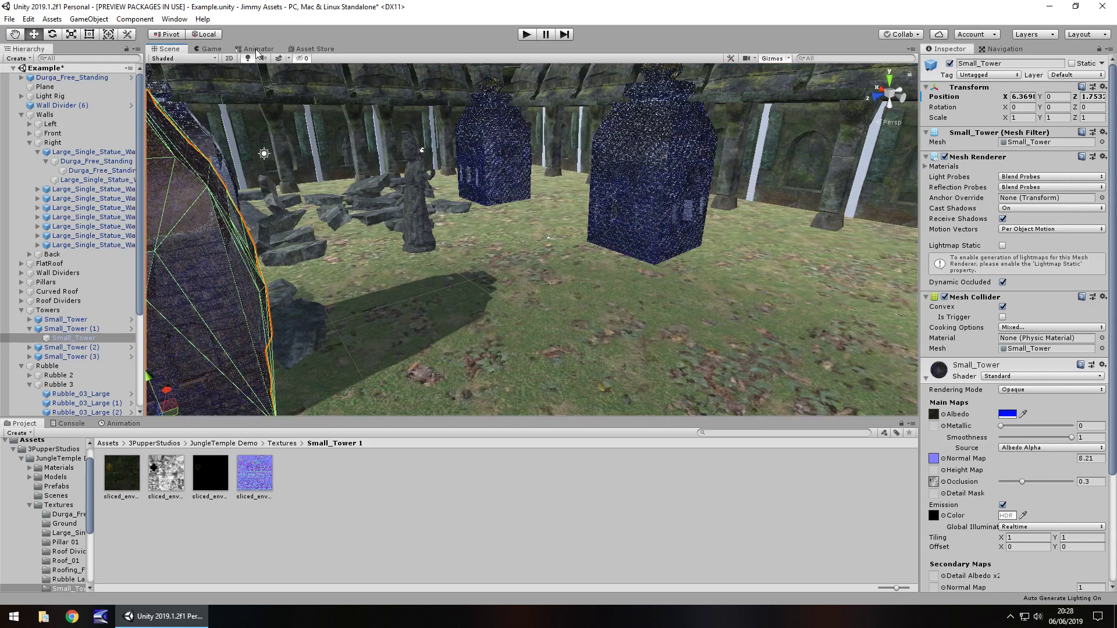
pyautogui.click(296, 50)
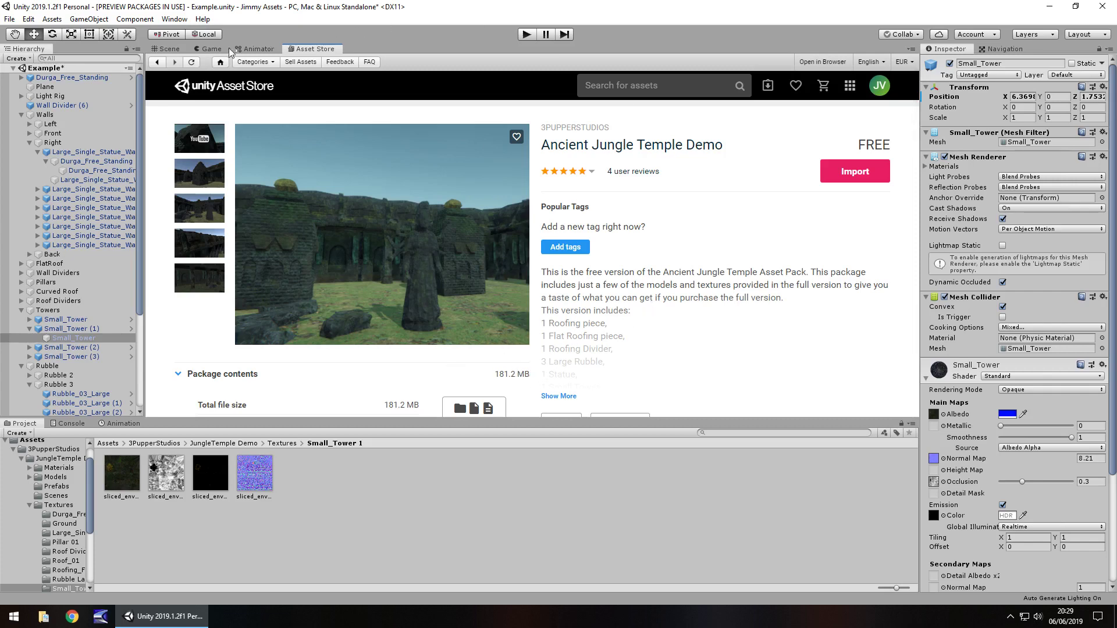
pyautogui.click(164, 50)
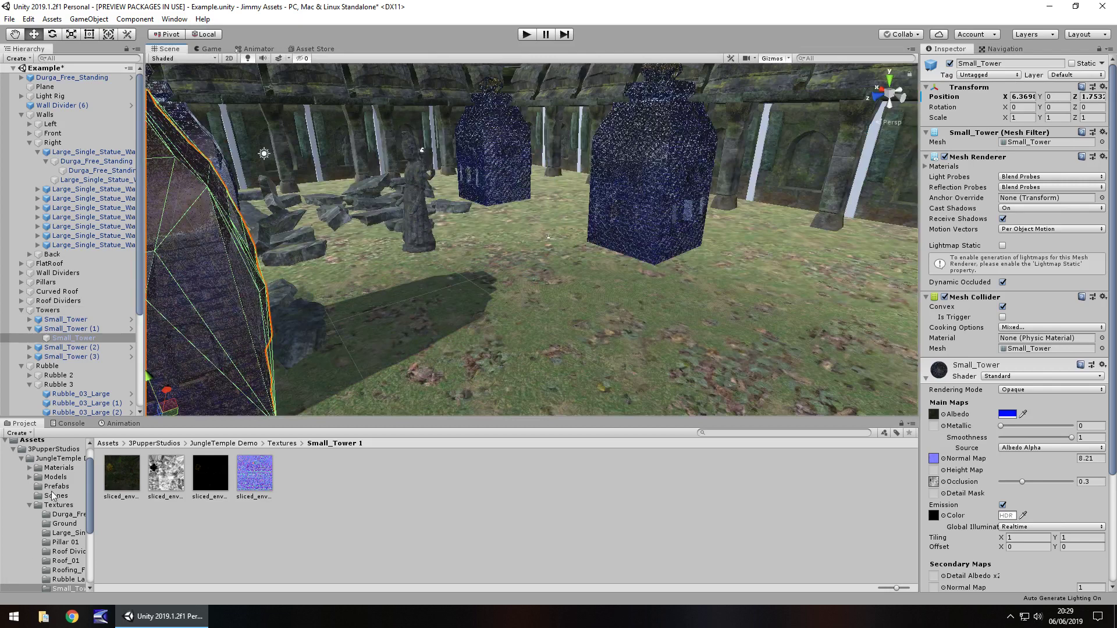
# Place the Roofing_01, two Roofing_Flat_01 and one Large_Single_Statue_Wall_01 prefabs in the courtyard
pyautogui.click(60, 469)
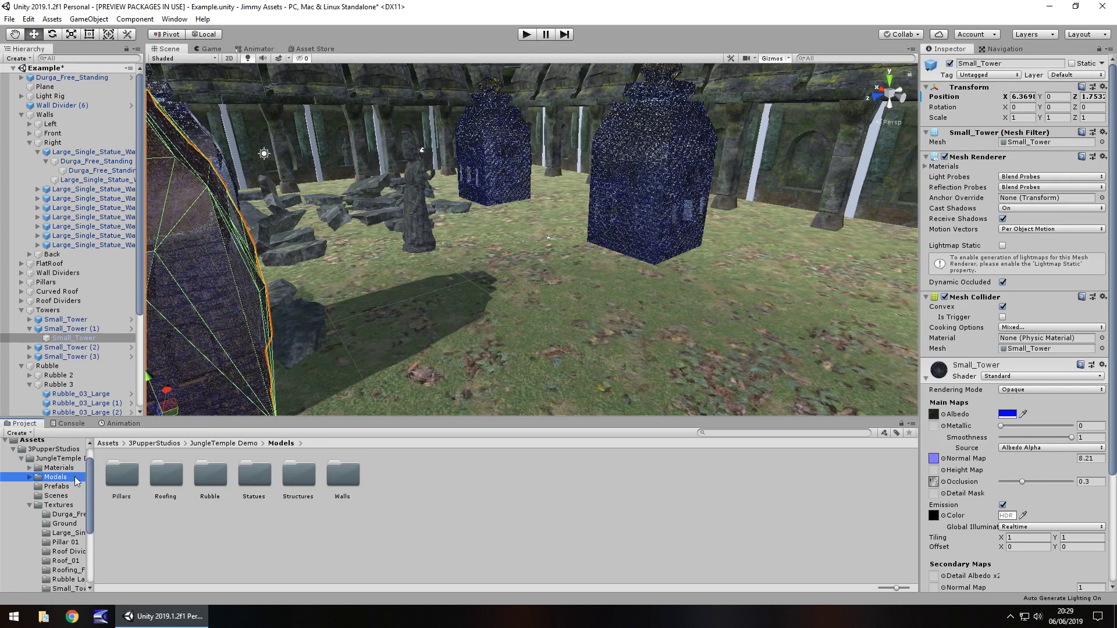
pyautogui.click(74, 488)
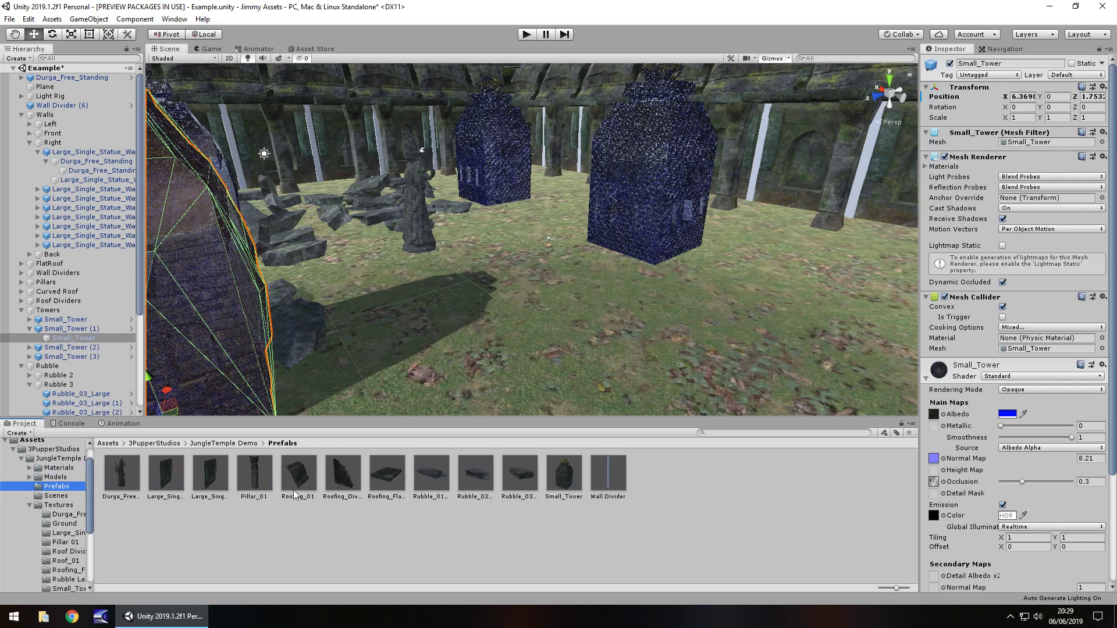
pyautogui.moveTo(300, 476); pyautogui.dragTo(460, 309)
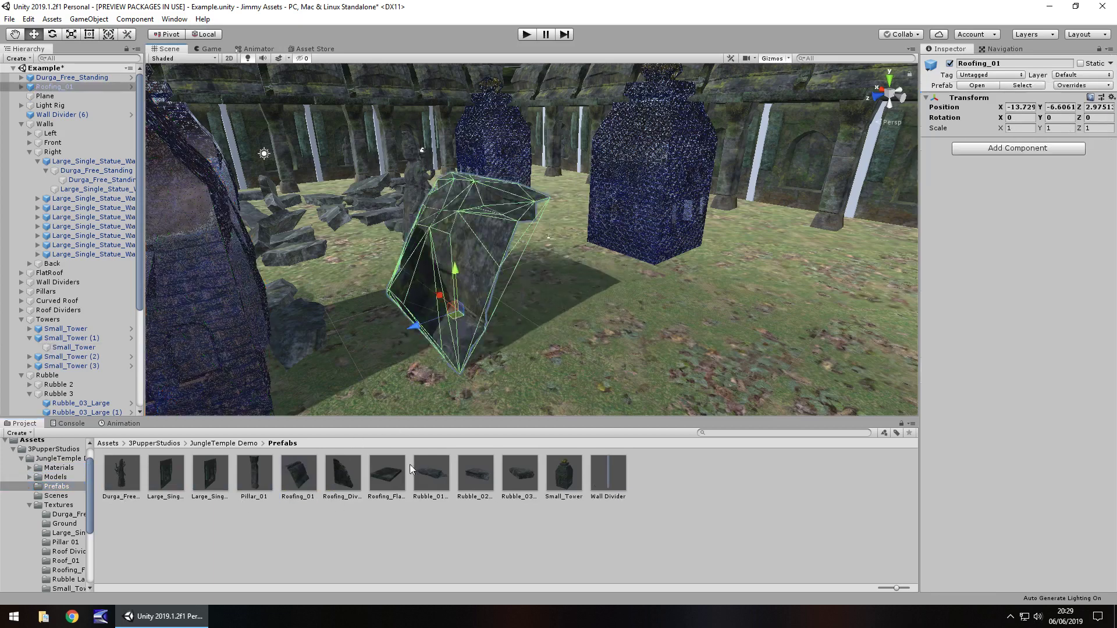
pyautogui.moveTo(388, 472); pyautogui.dragTo(578, 349)
pyautogui.moveTo(385, 487); pyautogui.dragTo(680, 311)
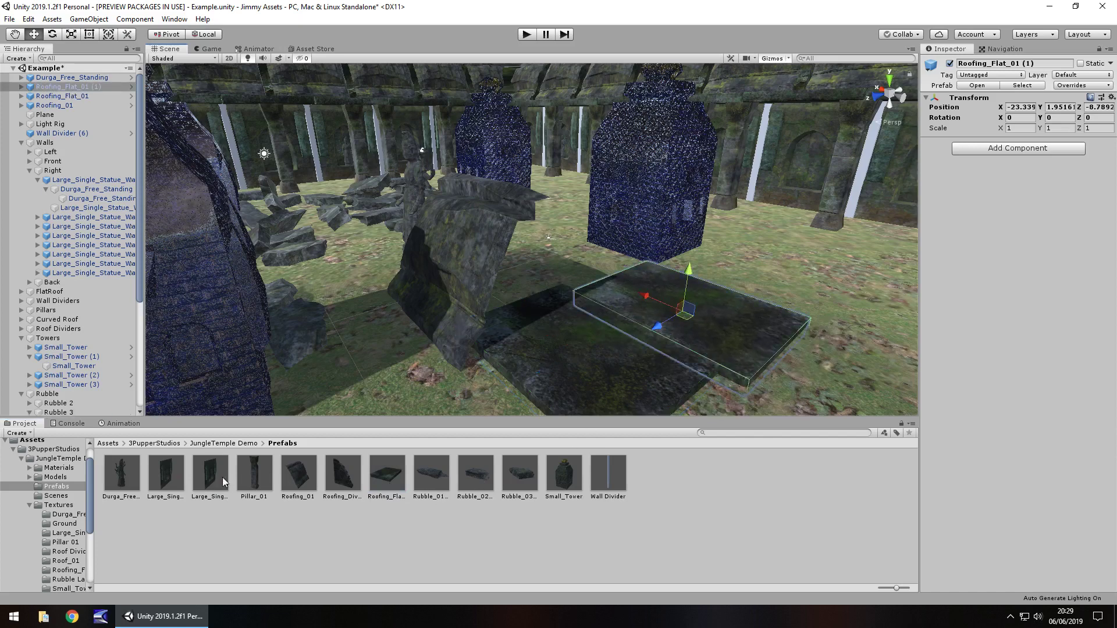
pyautogui.moveTo(217, 479); pyautogui.dragTo(833, 256)
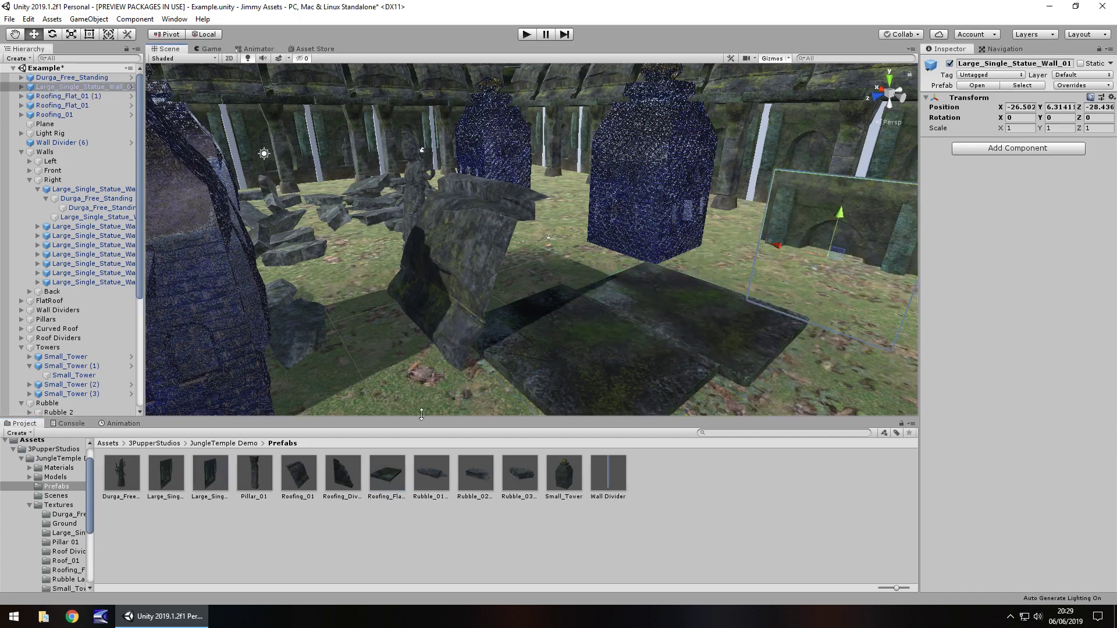
# Browse the texture subfolders from Durga_Free_Standing 1 through Roof_01 to Small_Tower 1
pyautogui.click(61, 497)
pyautogui.click(64, 516)
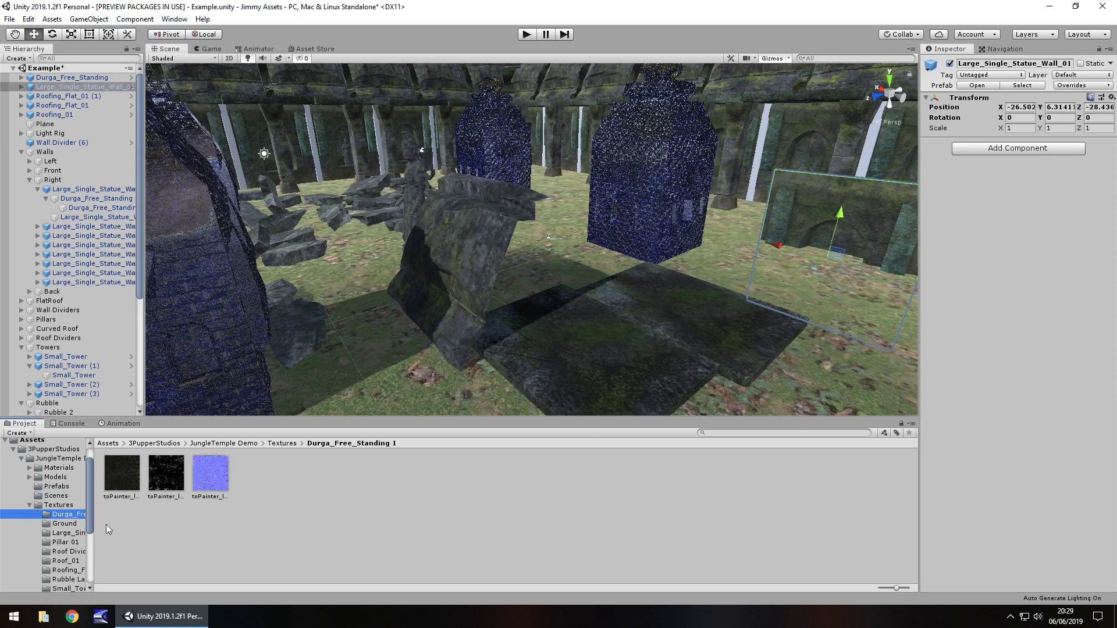
pyautogui.click(65, 524)
pyautogui.click(67, 532)
pyautogui.click(70, 542)
pyautogui.click(72, 550)
pyautogui.click(71, 560)
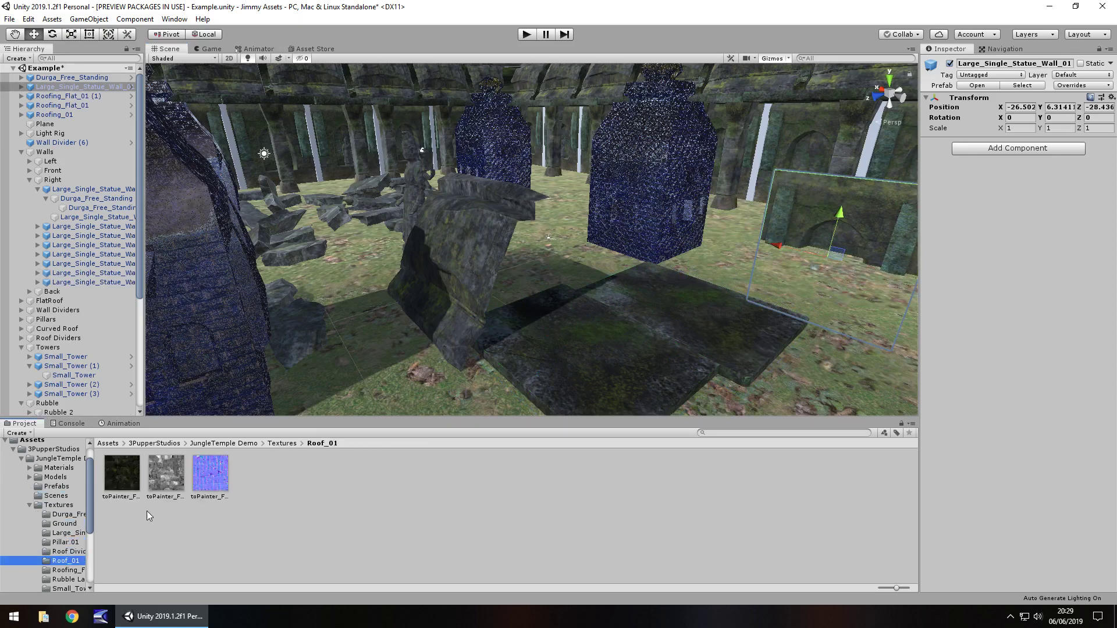
pyautogui.click(71, 570)
pyautogui.scroll(-2, 71, 541)
pyautogui.click(69, 510)
pyautogui.press('Down')
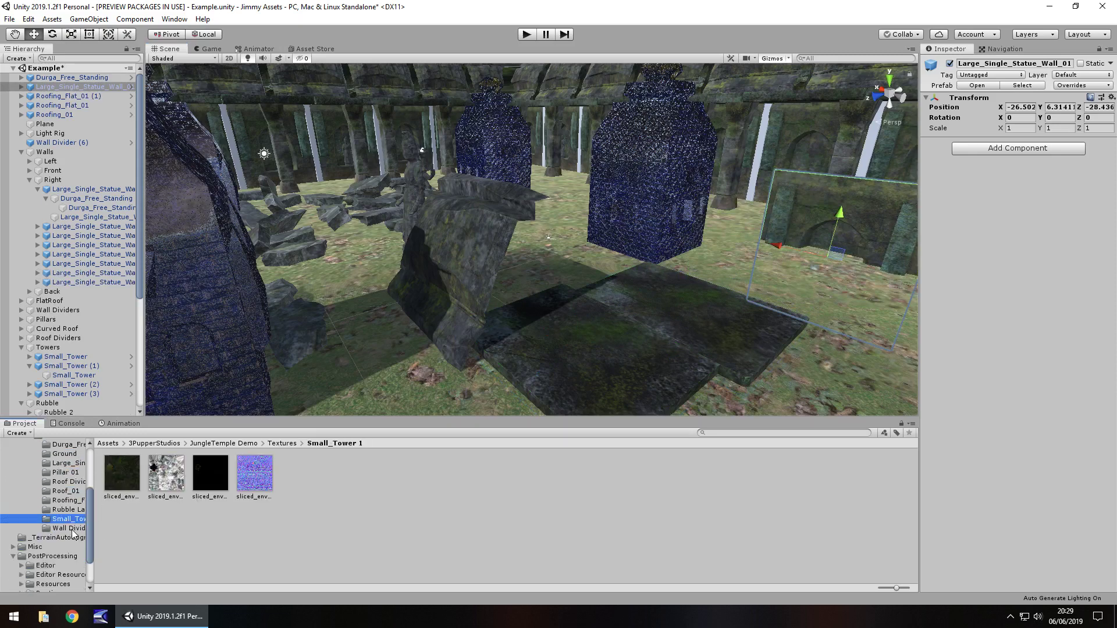
# Return to the Models folder and look through its Rubble, Pillars, Roofing, Statues and Structures subfolders
pyautogui.press('Up')
pyautogui.press('Up')
pyautogui.press('Up')
pyautogui.press('Up')
pyautogui.press('Up')
pyautogui.press('Up')
pyautogui.press('Up')
pyautogui.press('Up')
pyautogui.press('Up')
pyautogui.press('Up')
pyautogui.press('Up')
pyautogui.press('Up')
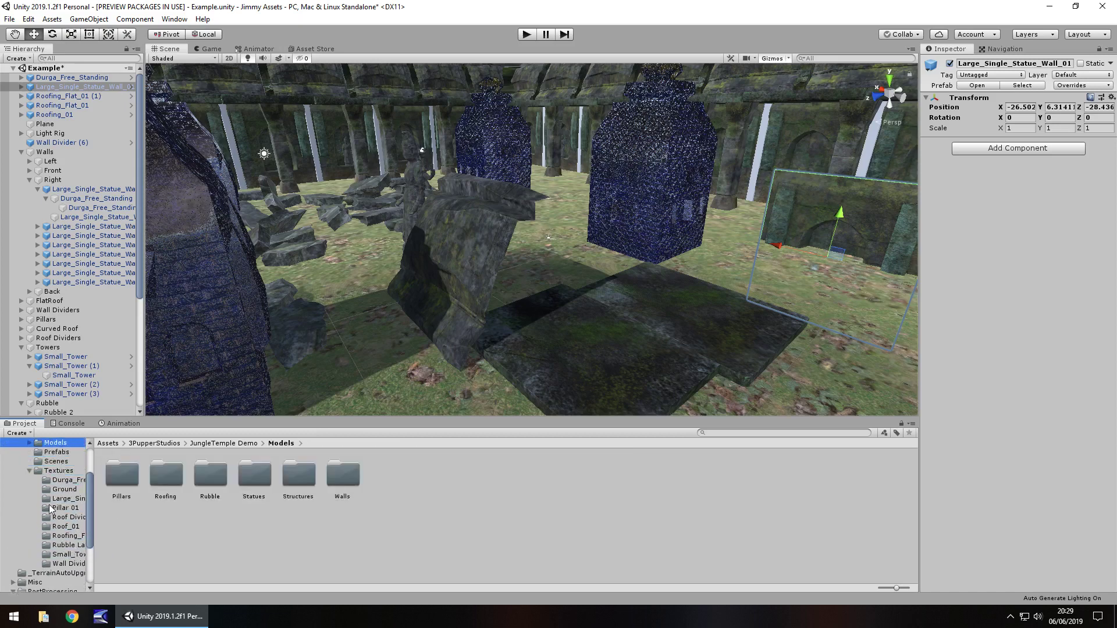
pyautogui.press('Up')
pyautogui.press('Down')
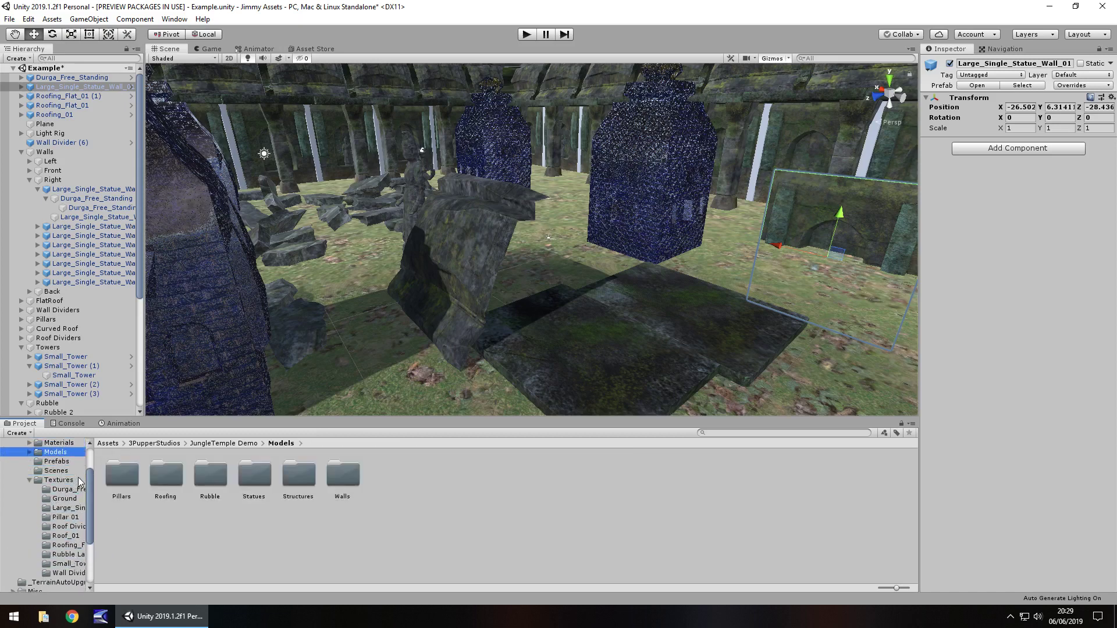
pyautogui.doubleClick(222, 473)
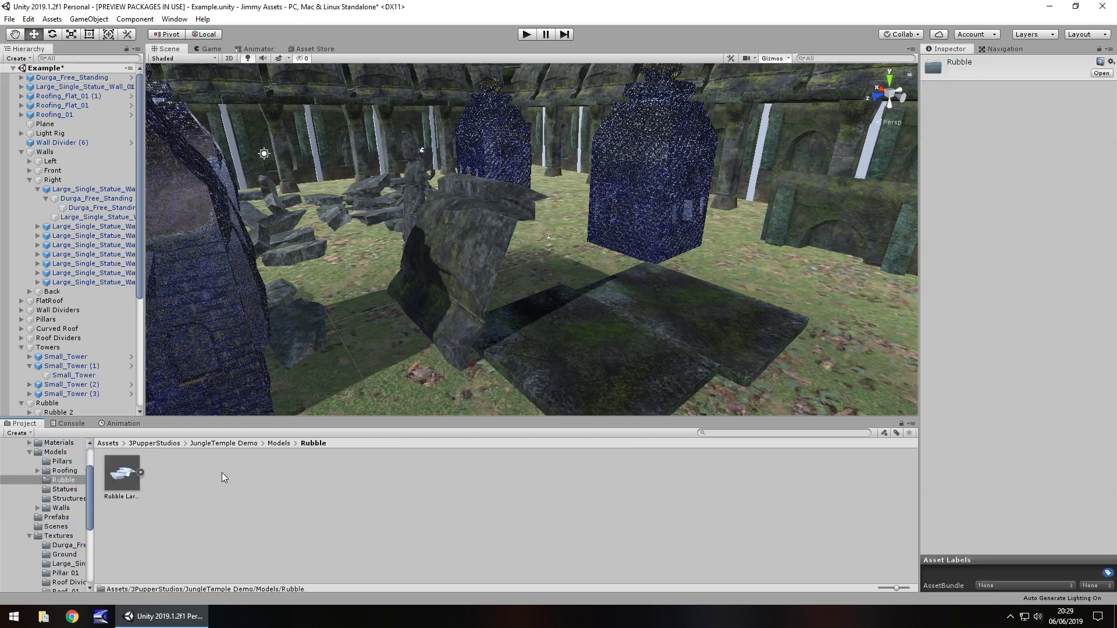
pyautogui.click(66, 462)
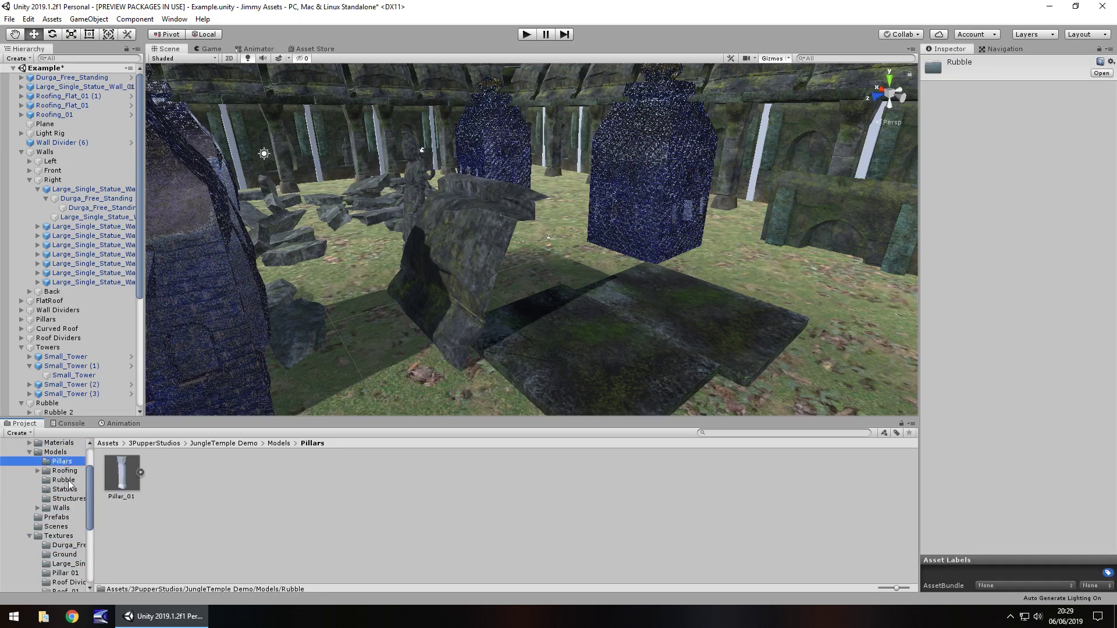
pyautogui.press('Down')
pyautogui.press('Down')
pyautogui.press('Down')
pyautogui.press('Down')
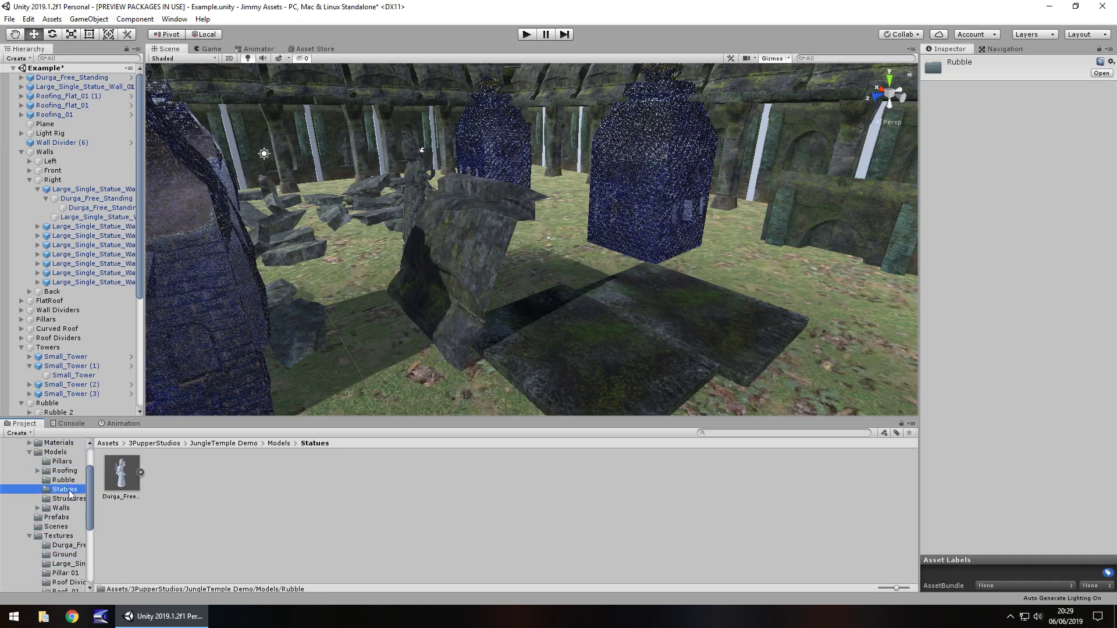
pyautogui.press('Up')
pyautogui.press('Up')
# Check the Ground and Large_Single_Statue_Wall_01 texture folders and open the Prefabs folder
pyautogui.click(64, 554)
pyautogui.click(71, 563)
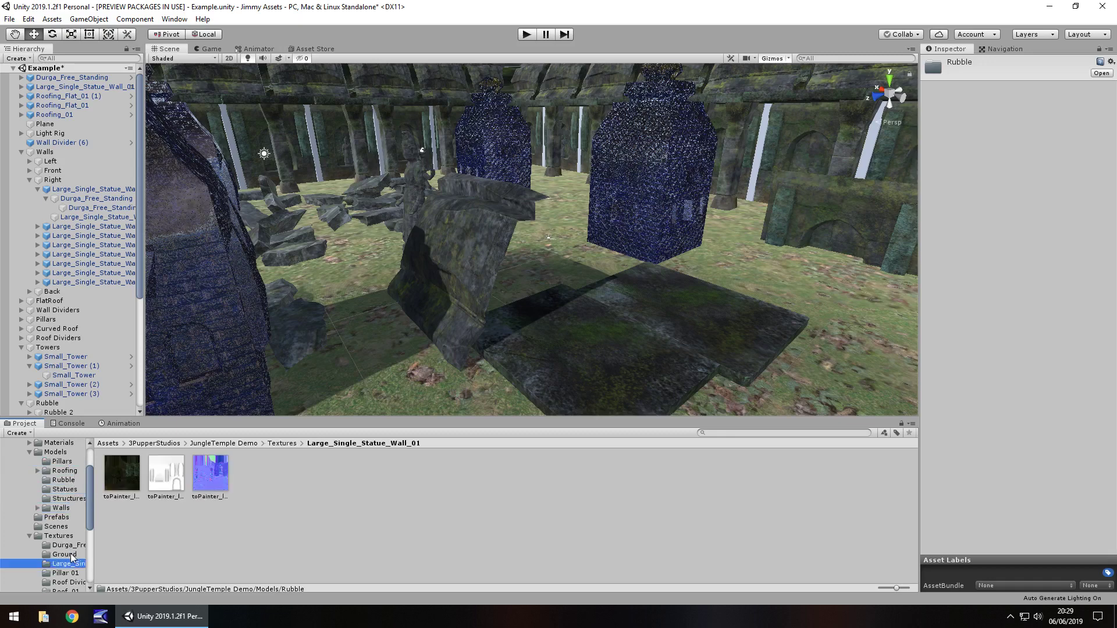
pyautogui.click(65, 517)
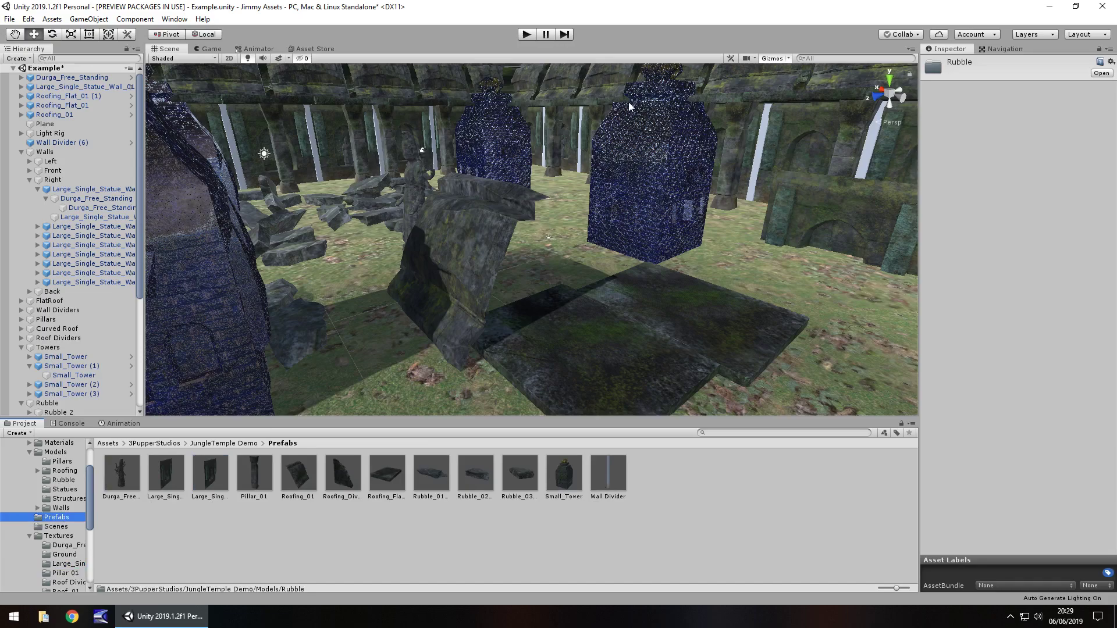
# Inspect the courtyard around the Durga statue, blue towers, placed roofing piece and rubble from several angles
pyautogui.moveTo(698, 183); pyautogui.dragTo(504, 263, button='right')
pyautogui.press('Right')
pyautogui.press('Left')
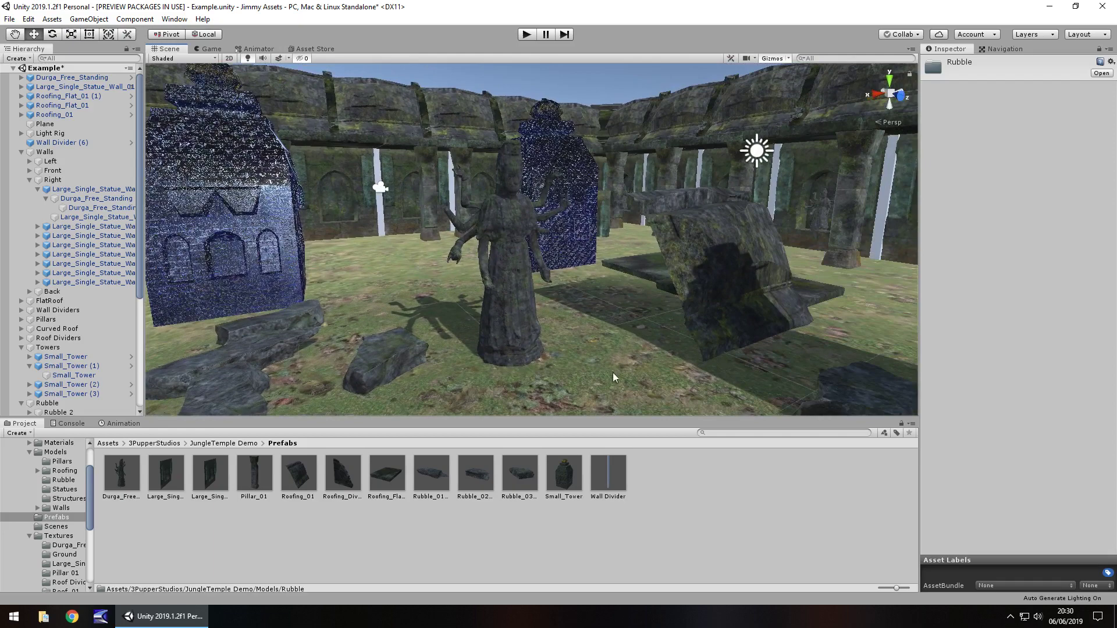
pyautogui.moveTo(369, 248); pyautogui.dragTo(469, 248, button='right')
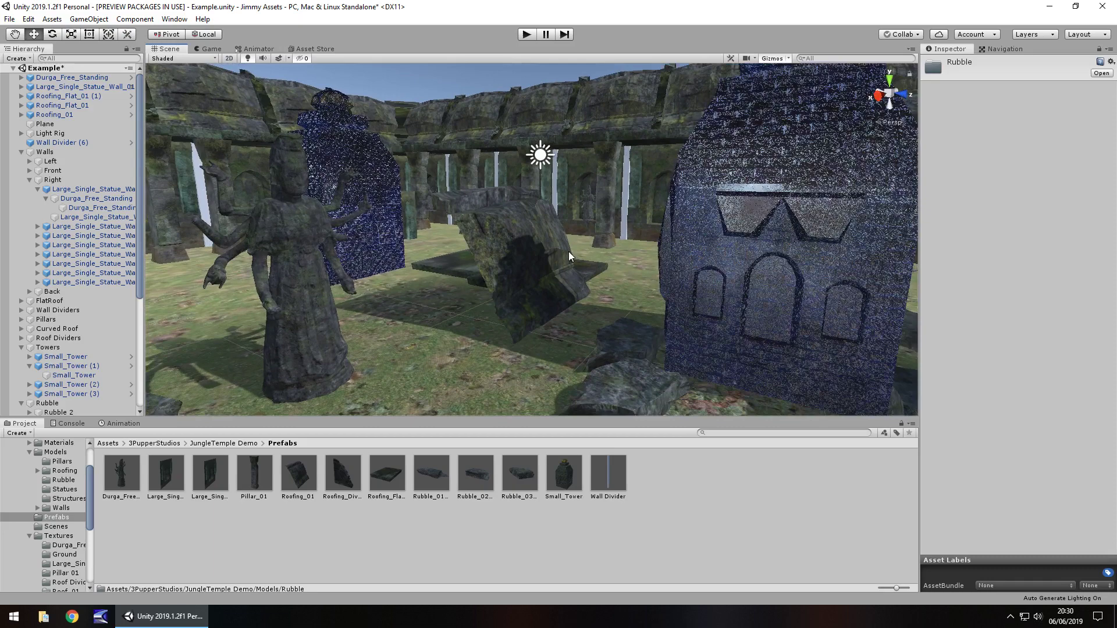
pyautogui.keyDown('alt'); pyautogui.moveTo(535, 313); pyautogui.dragTo(441, 294); pyautogui.keyUp('alt')
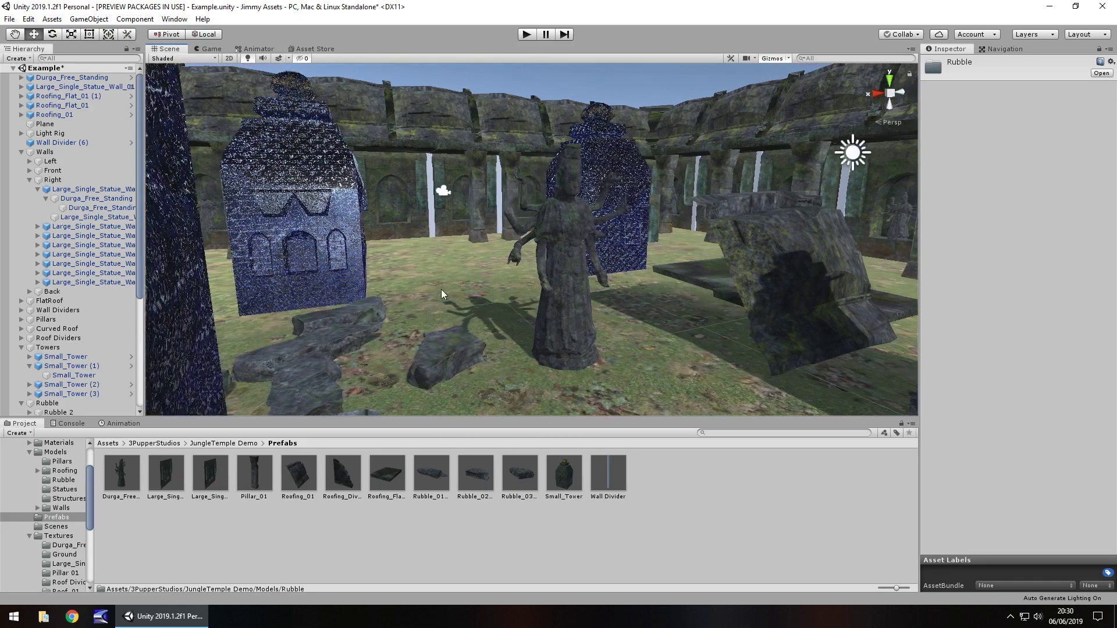
pyautogui.press('Left')
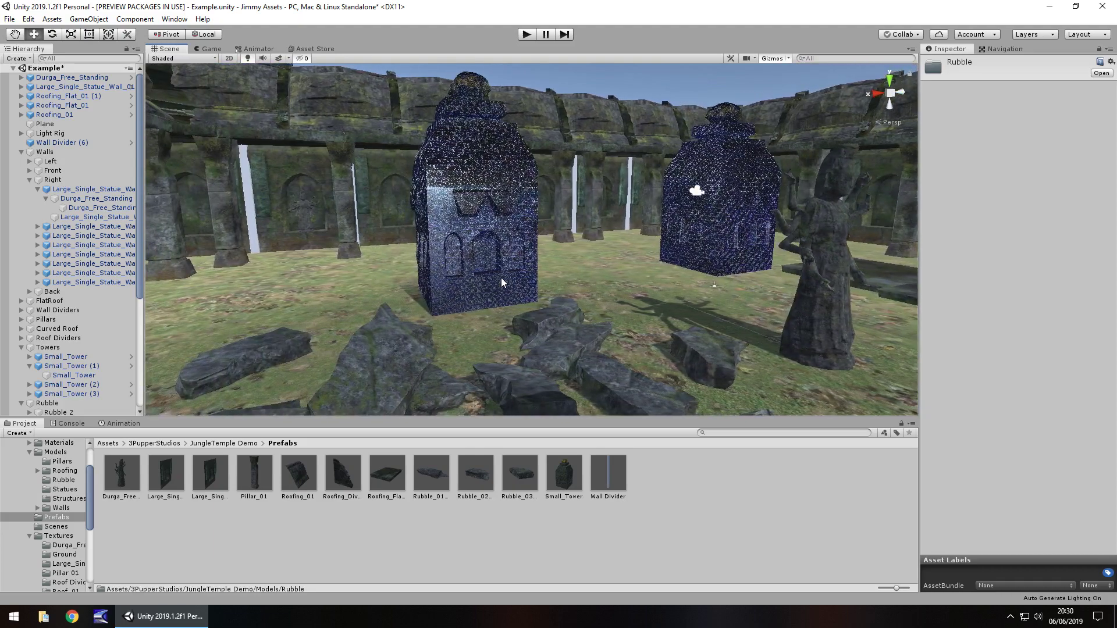